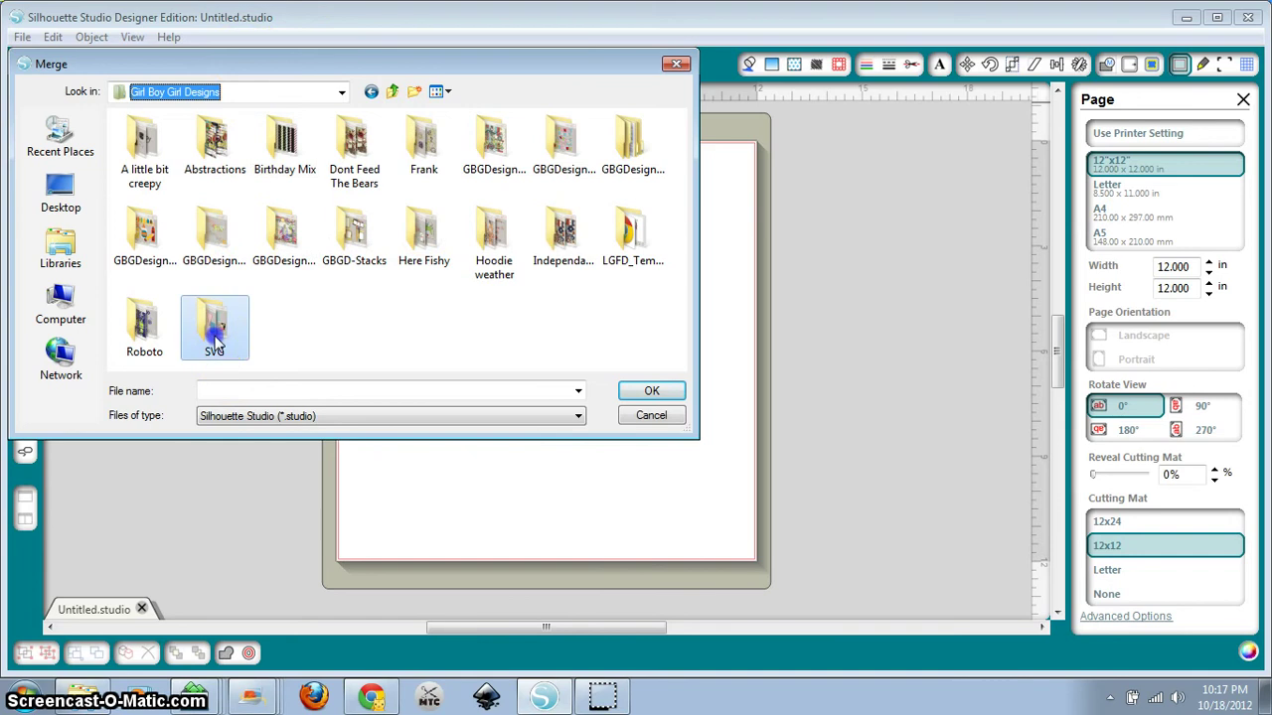
Merge the GBGDesigns-OffKilterBoxes-short SVG from the off-kilter boxes SVG folder, with all file types shown.
{"action": "double_click", "coordinate": [215, 340]}
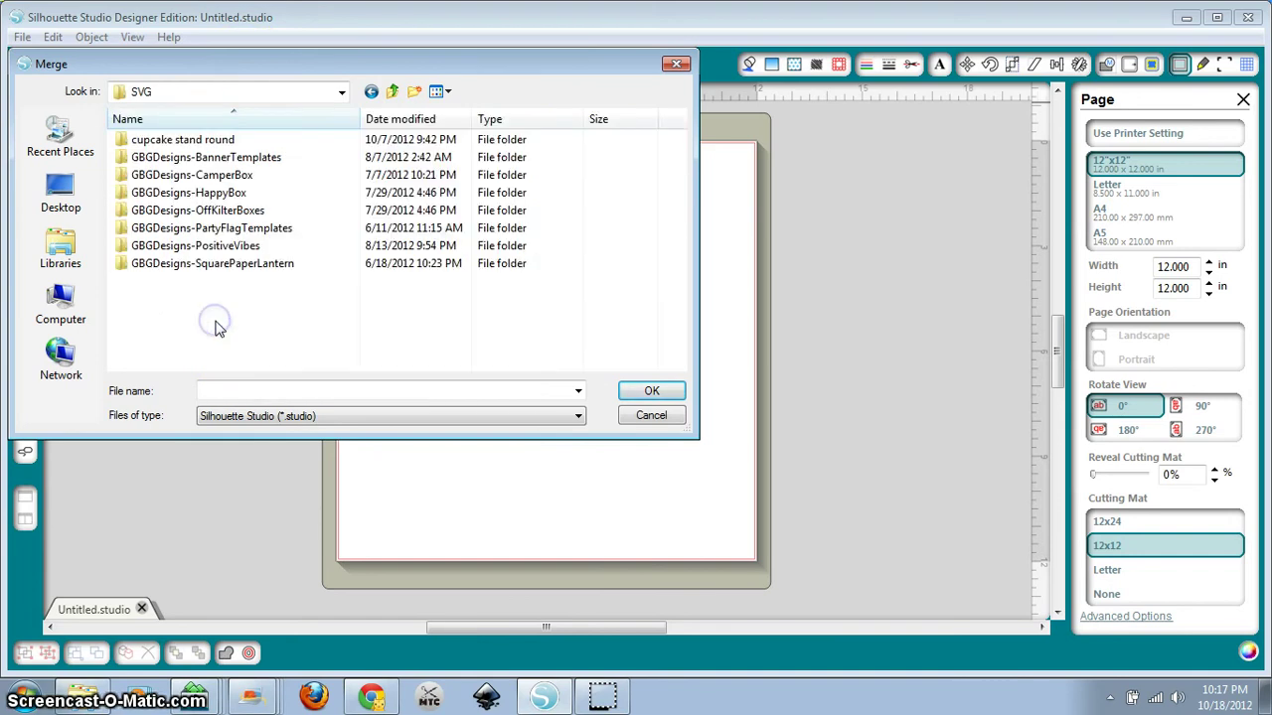
{"action": "double_click", "coordinate": [275, 209]}
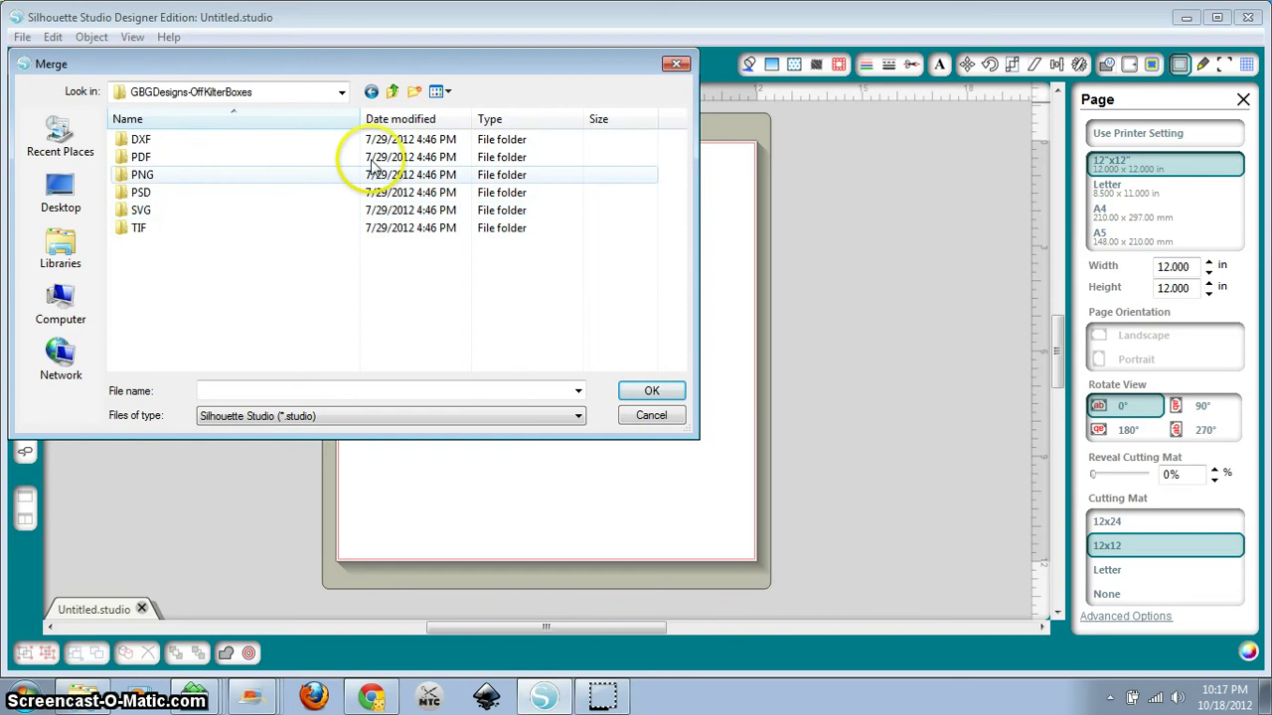
{"action": "double_click", "coordinate": [477, 211]}
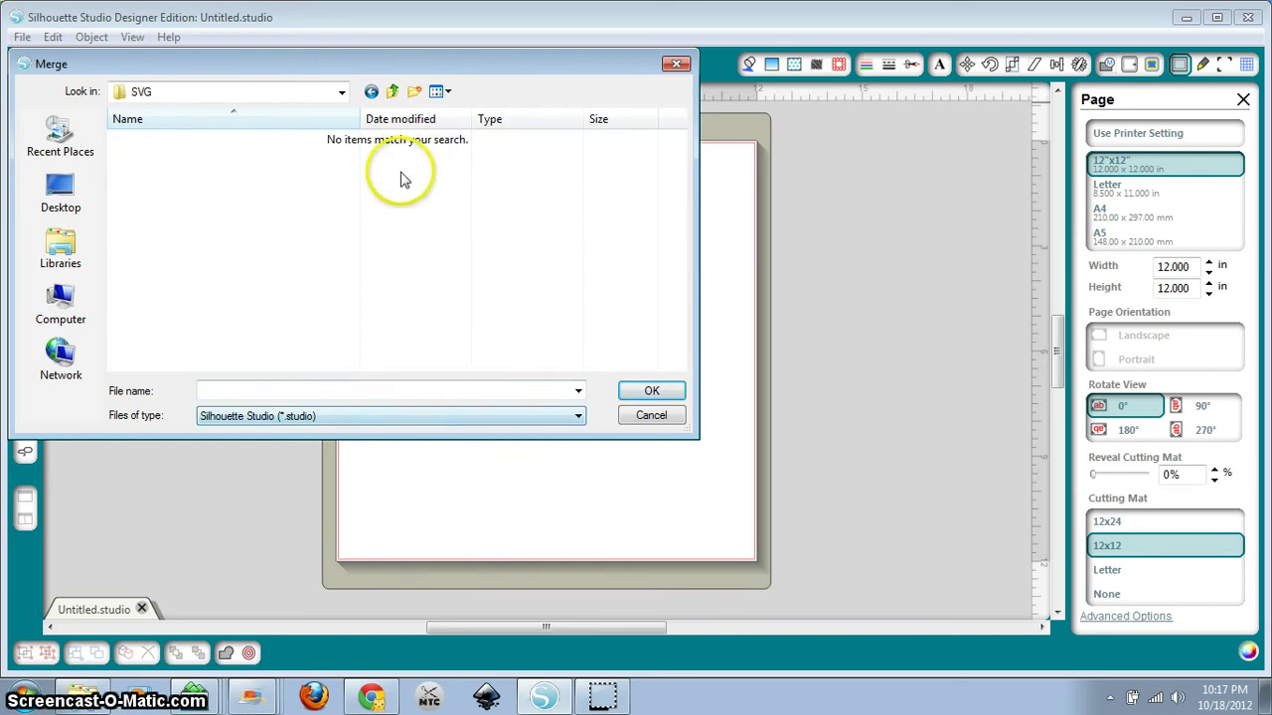
{"action": "left_click", "coordinate": [433, 417]}
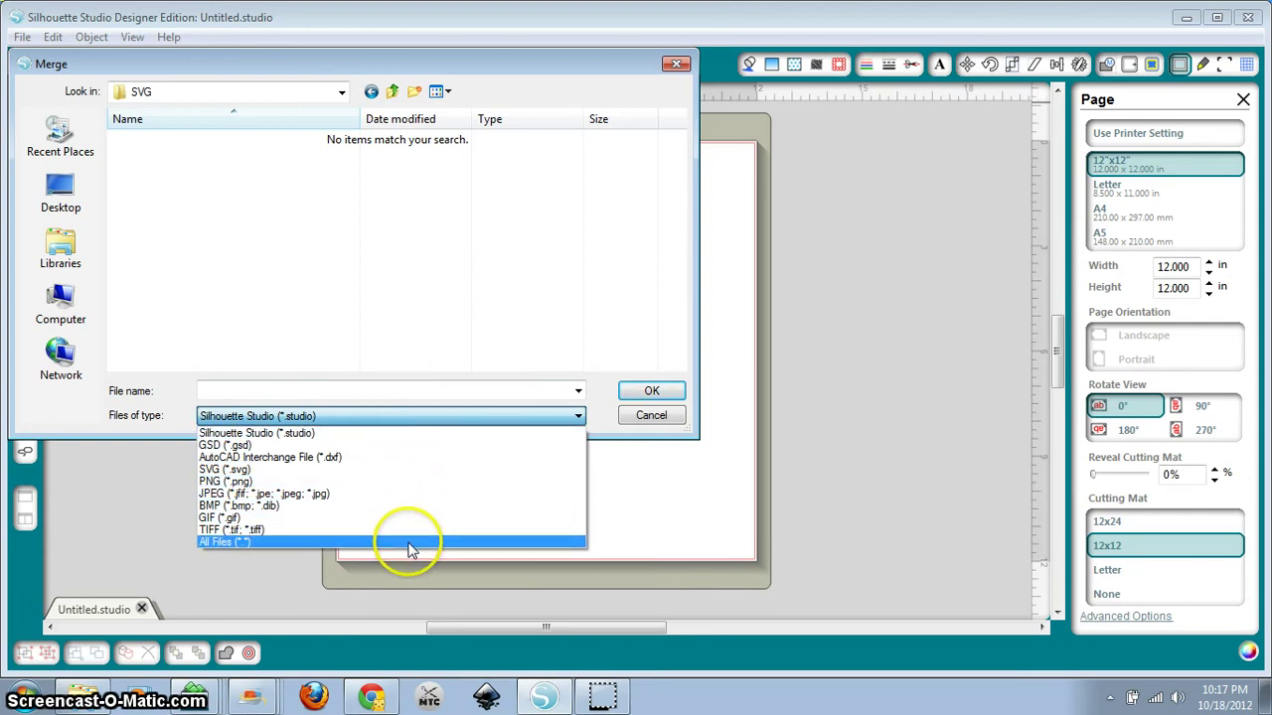
{"action": "left_click", "coordinate": [405, 541]}
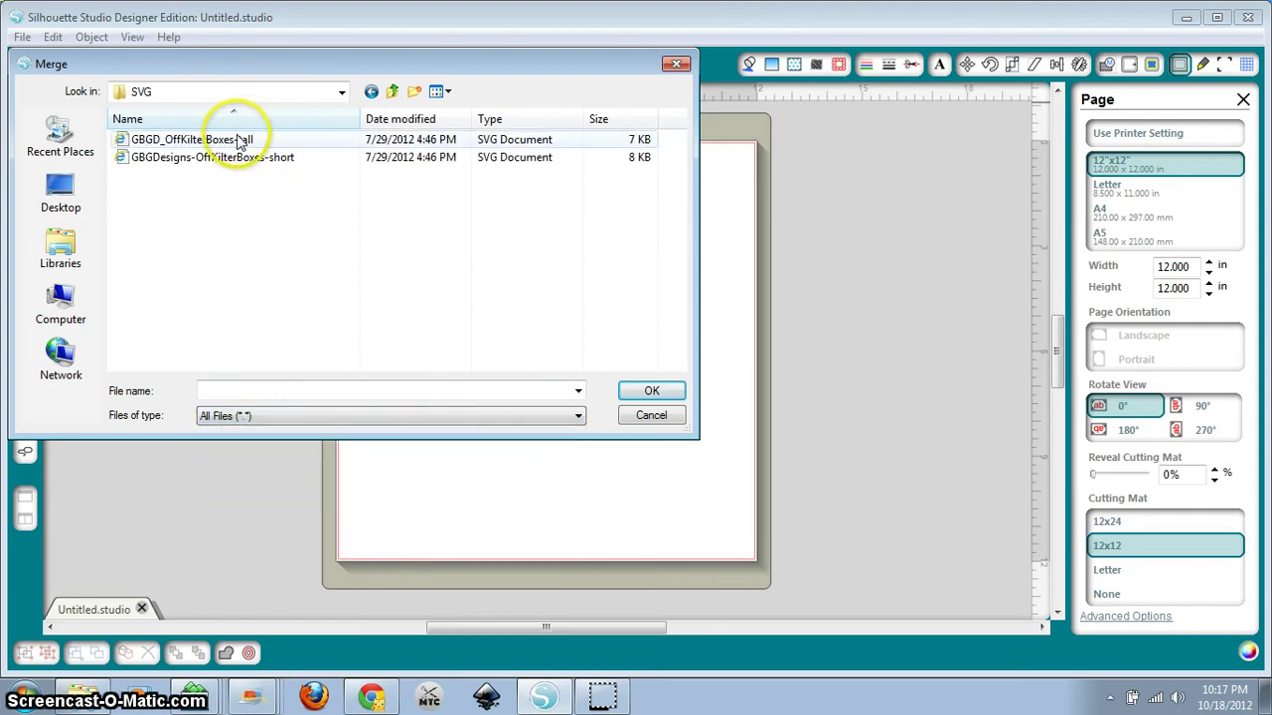
{"action": "double_click", "coordinate": [249, 157]}
Set the page size to Letter and scale the box template to about 6.275 by 9.390 in, positioned within the page.
{"action": "left_click_drag", "start_coordinate": [637, 296], "coordinate": [618, 350]}
{"action": "left_click_drag", "start_coordinate": [520, 171], "coordinate": [656, 331]}
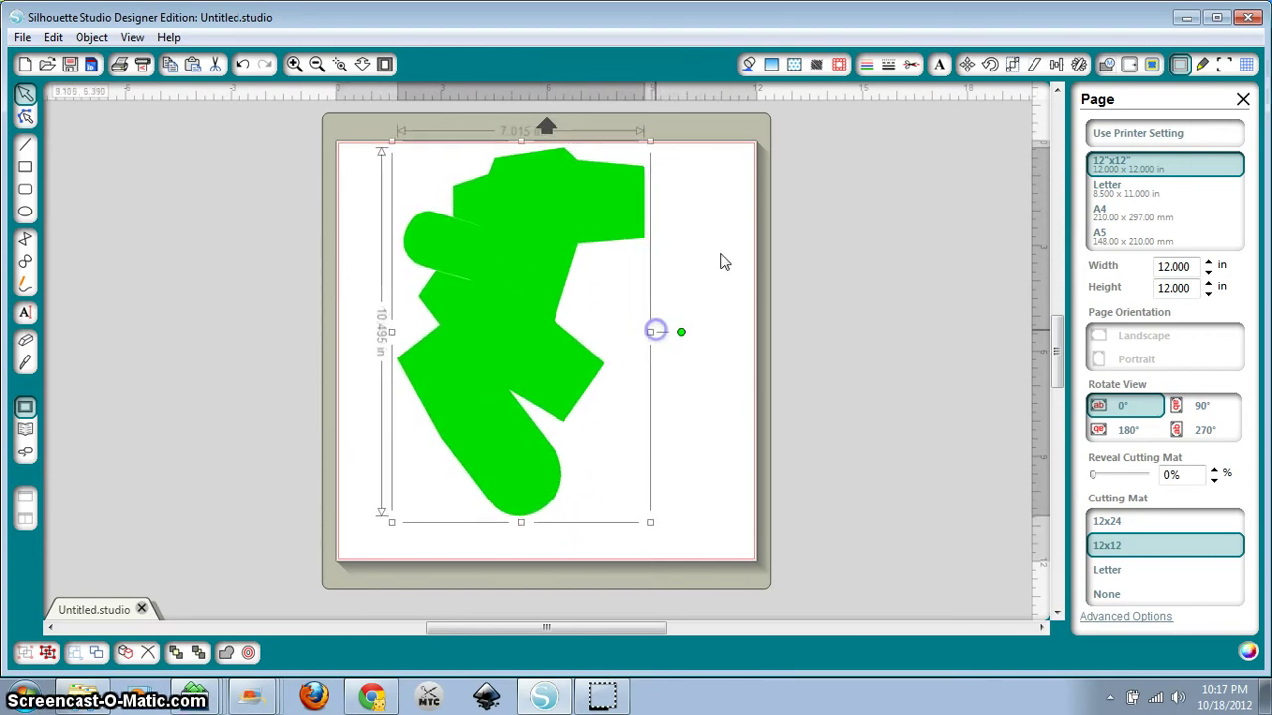
{"action": "left_click", "coordinate": [1110, 187]}
{"action": "left_click", "coordinate": [560, 342]}
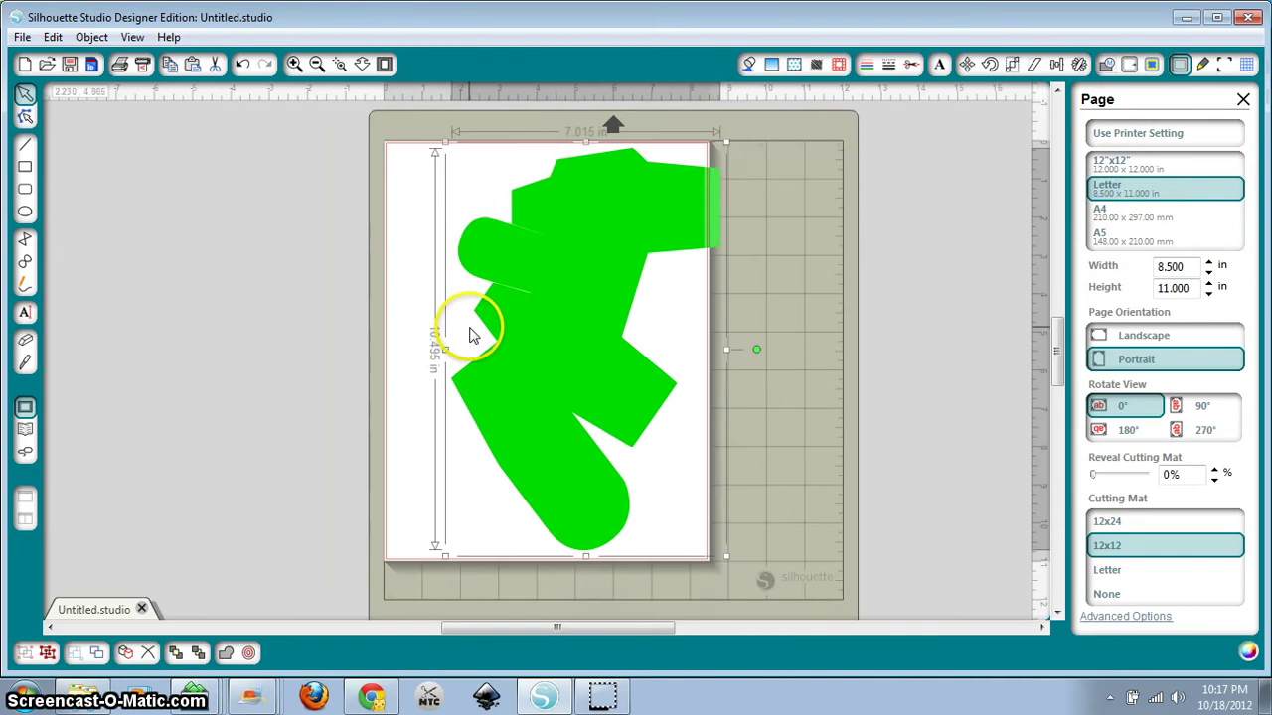
{"action": "mouse_move", "coordinate": [468, 327]}
{"action": "left_mouse_down"}
{"action": "mouse_move", "coordinate": [500, 329]}
{"action": "mouse_move", "coordinate": [477, 335]}
{"action": "left_mouse_up"}
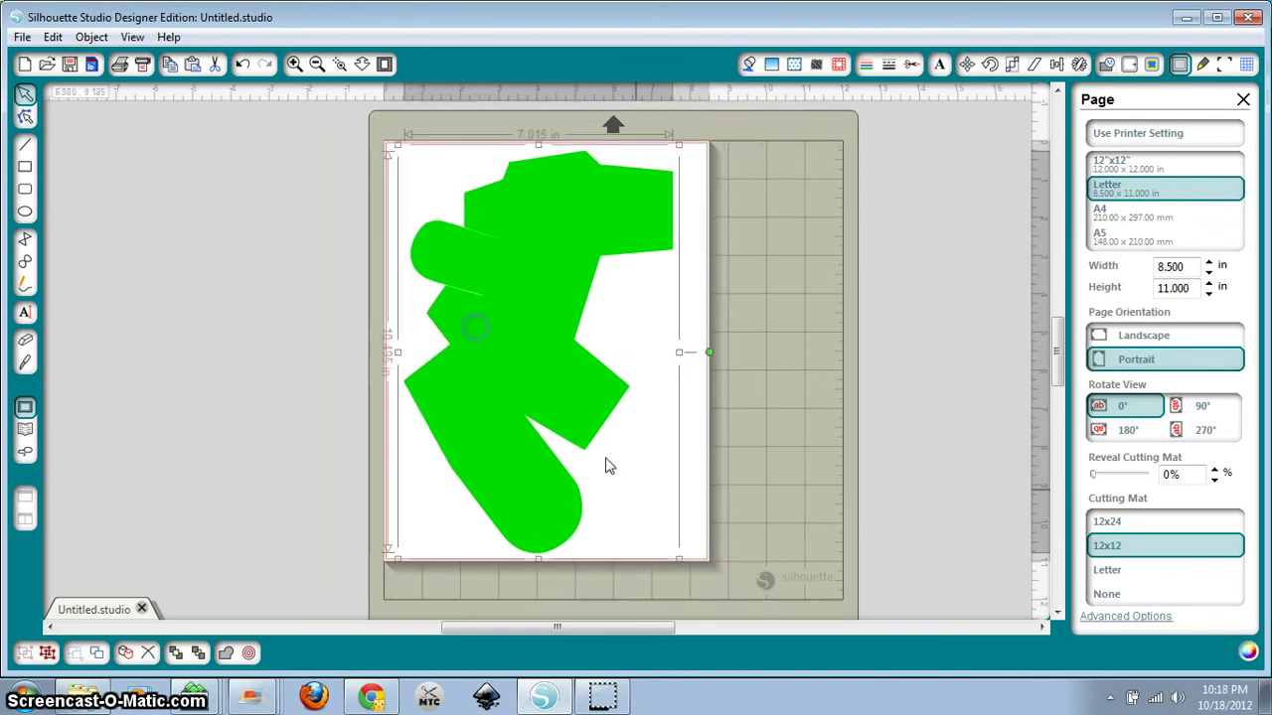
{"action": "left_click_drag", "start_coordinate": [676, 558], "coordinate": [647, 520]}
{"action": "left_click_drag", "start_coordinate": [559, 371], "coordinate": [577, 389]}
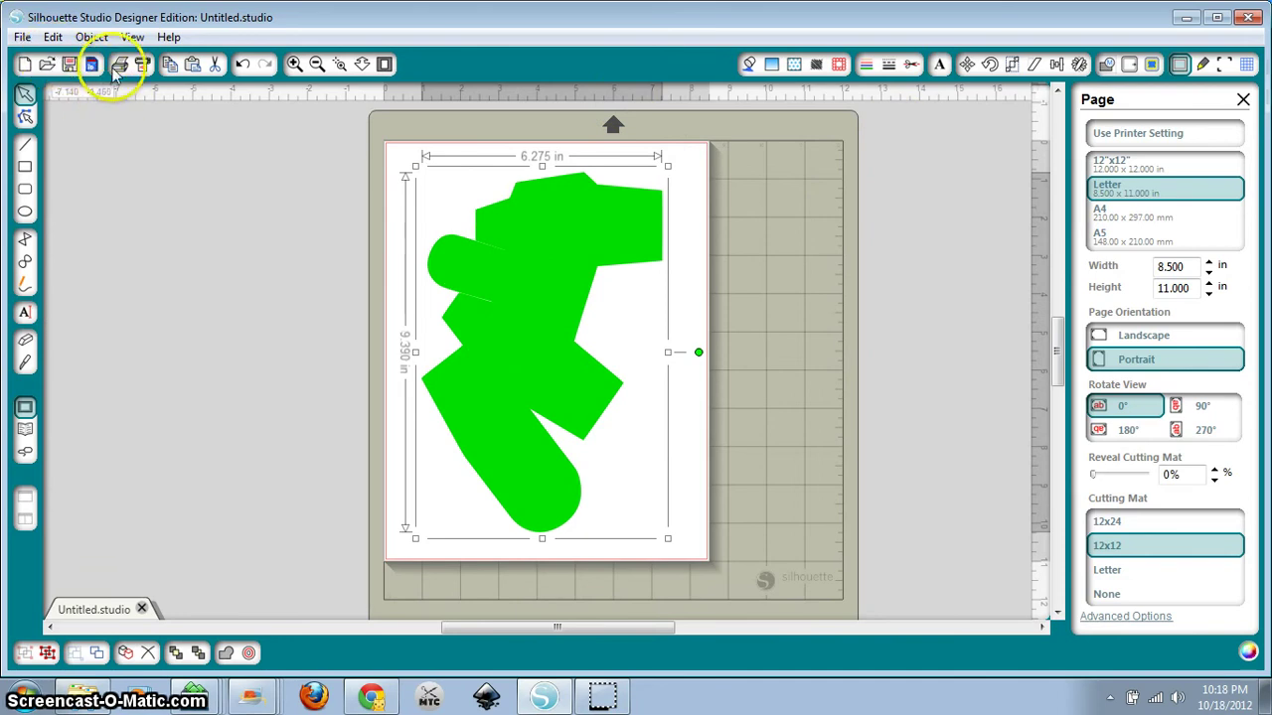
Set the box template's cut style to Cut.
{"action": "left_click", "coordinate": [92, 40]}
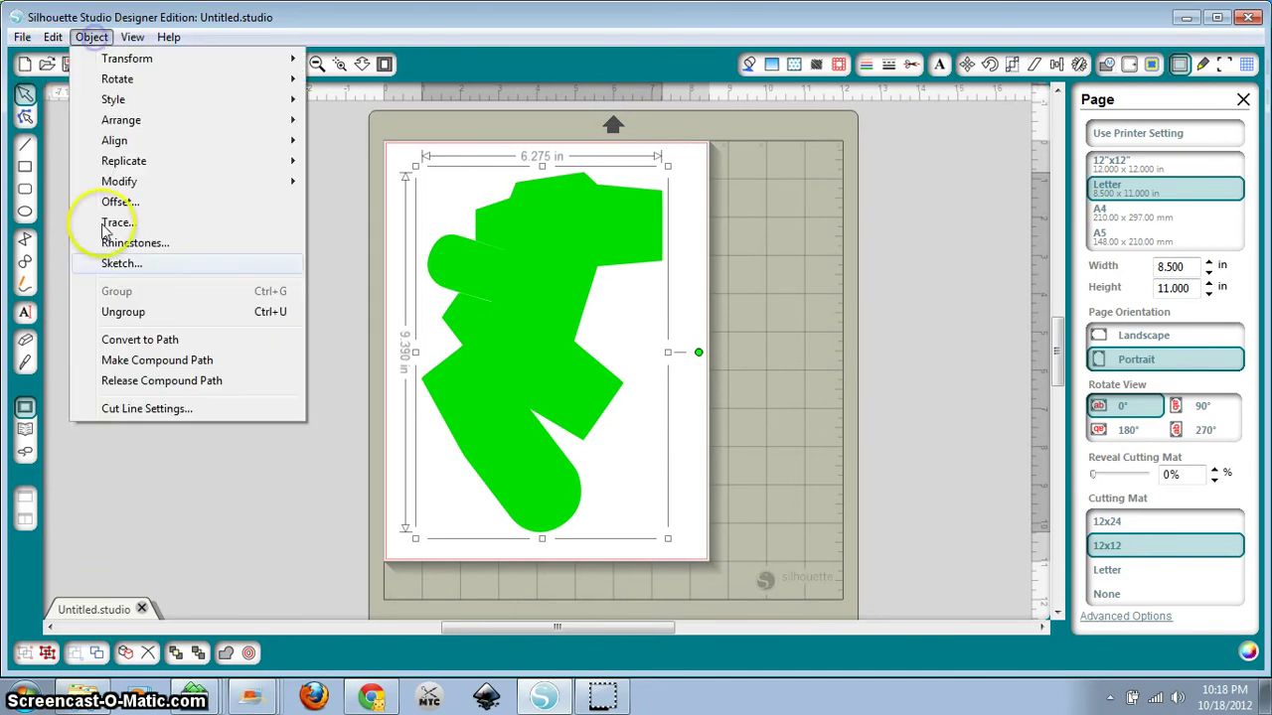
{"action": "left_click", "coordinate": [142, 408]}
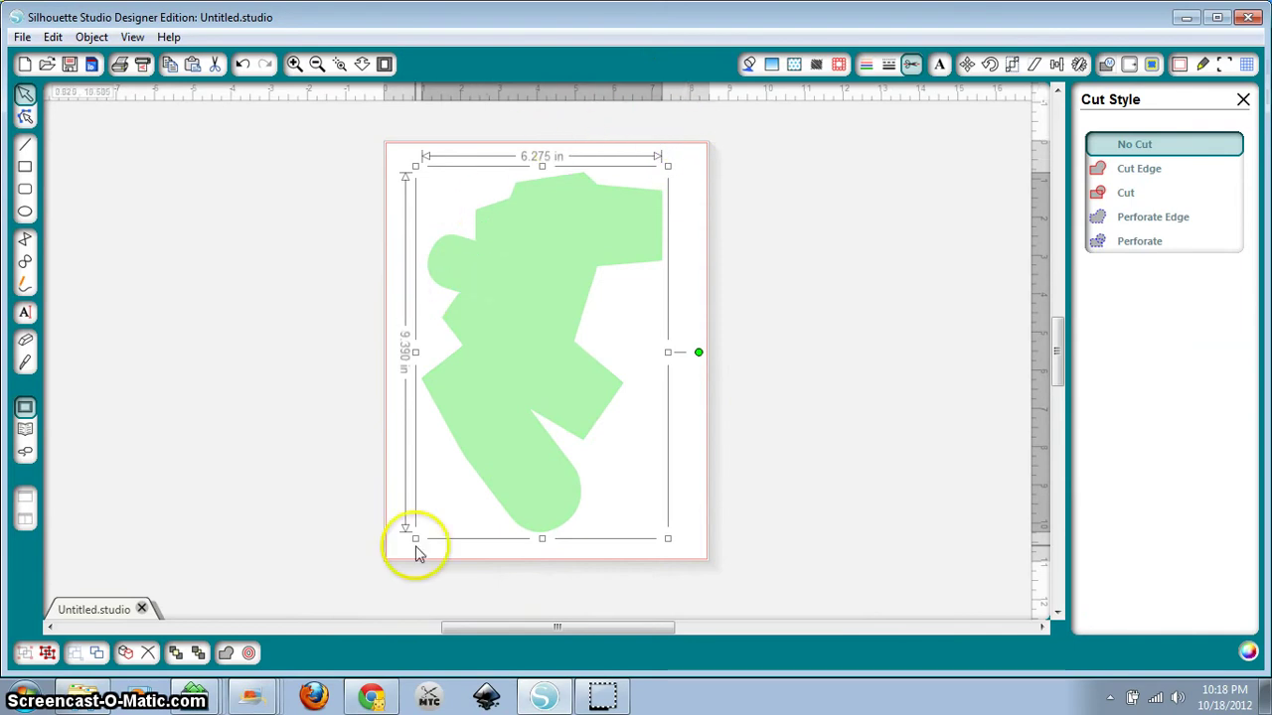
{"action": "left_click", "coordinate": [1121, 194]}
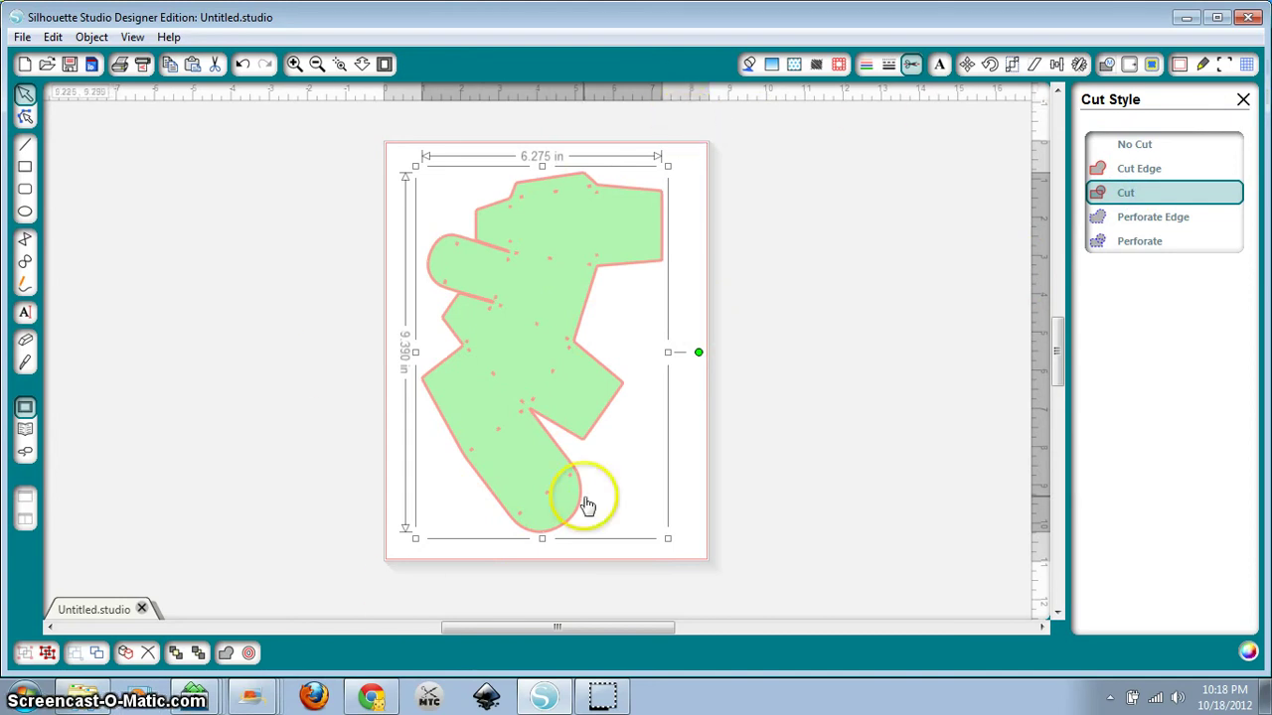
{"action": "left_click", "coordinate": [1244, 101]}
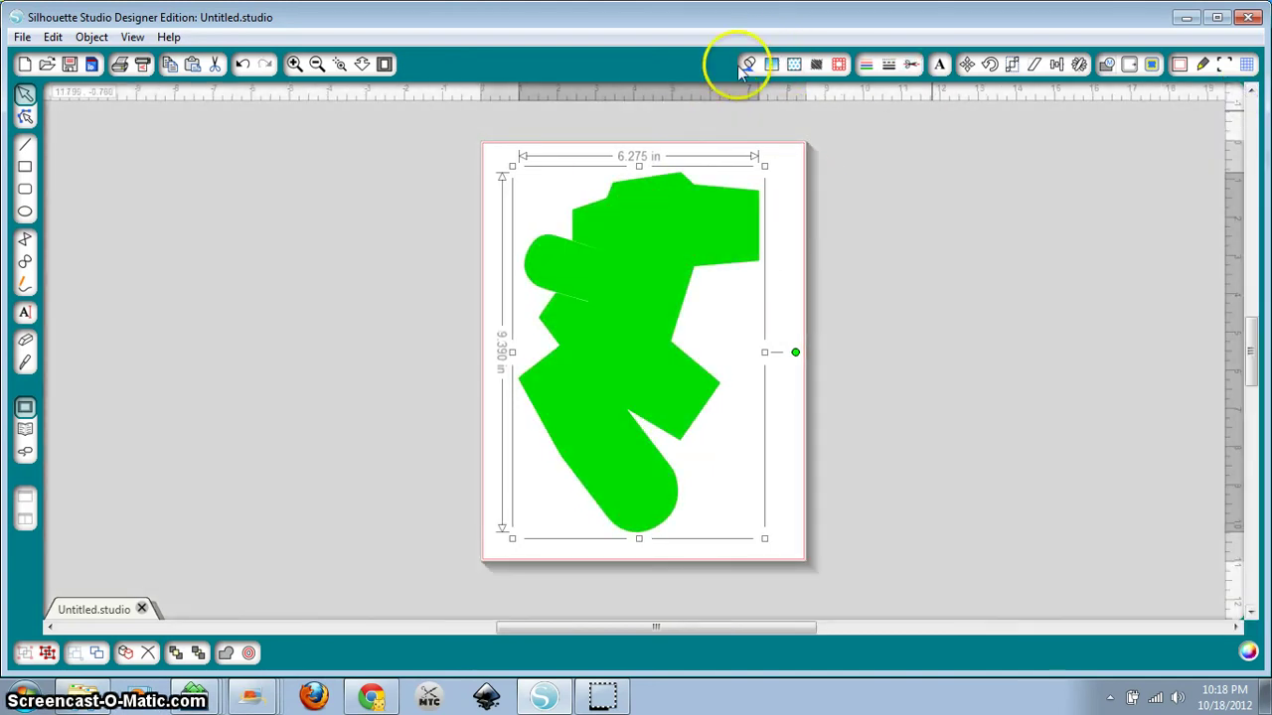
Make the box template's fill transparent and its line color black.
{"action": "left_click", "coordinate": [749, 64]}
{"action": "left_click", "coordinate": [1095, 144]}
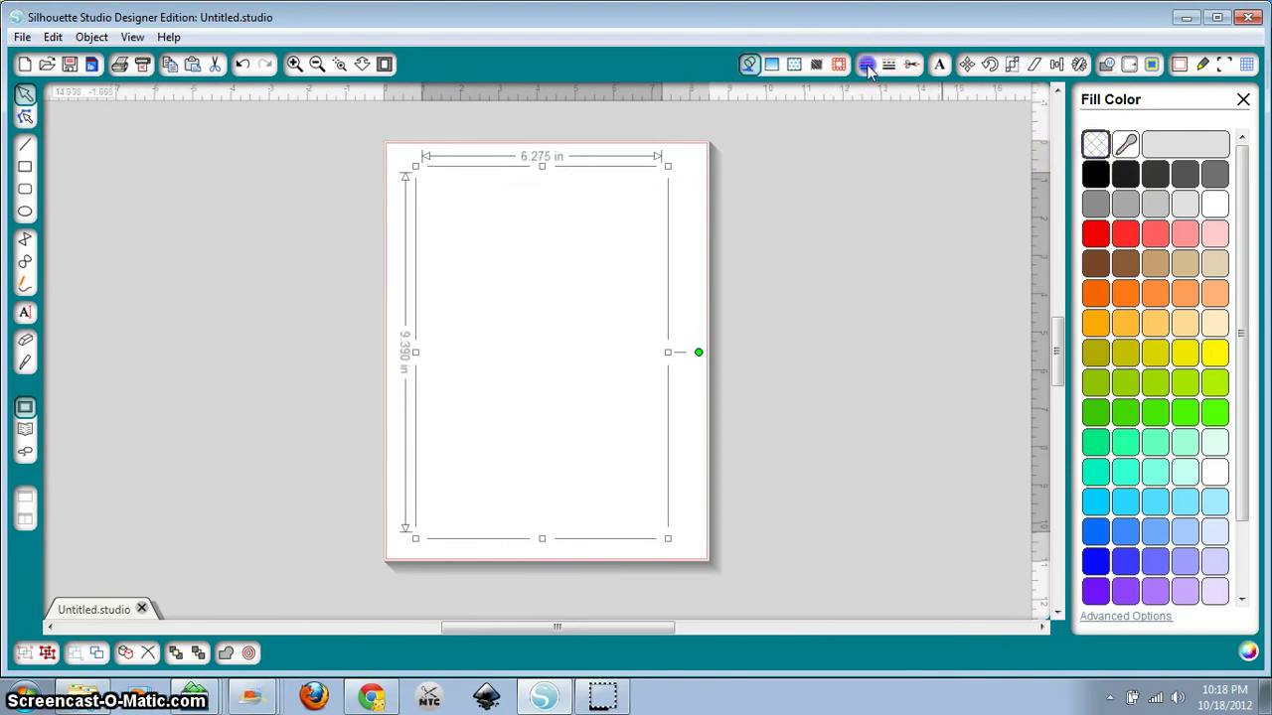
{"action": "left_click", "coordinate": [1096, 175]}
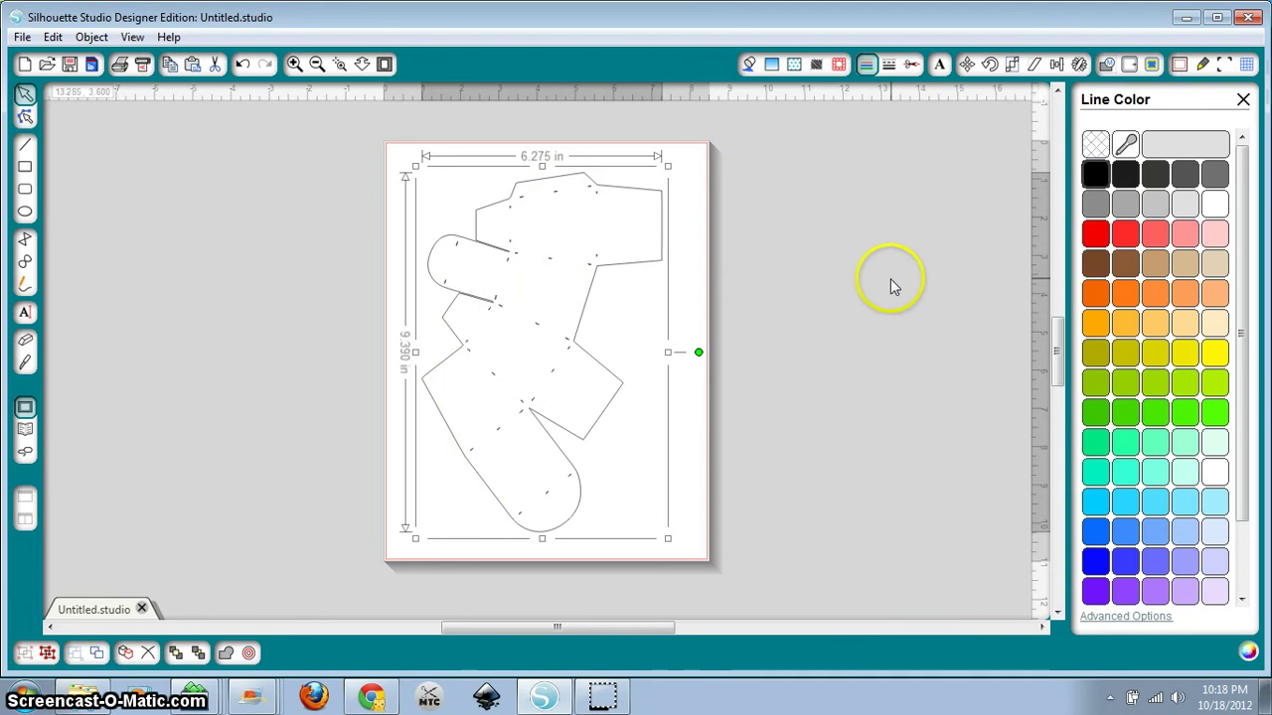
{"action": "left_click", "coordinate": [891, 279]}
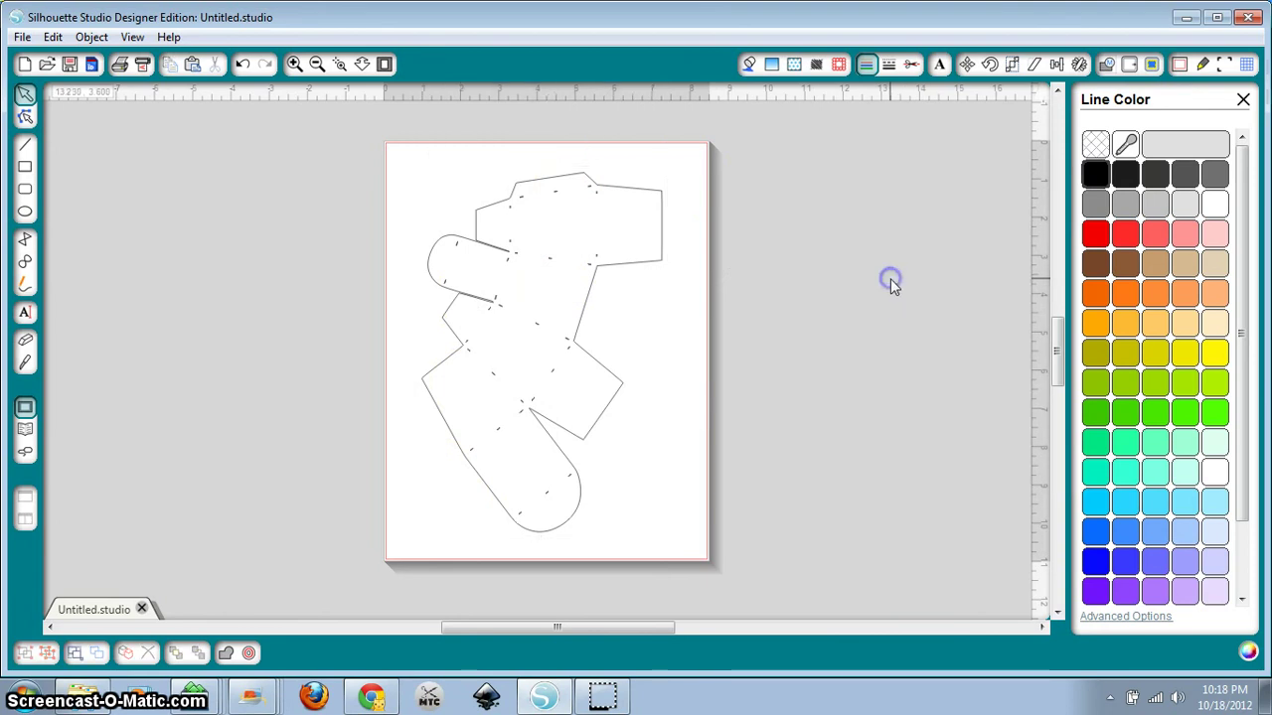
Create a rounded 0.250 in outward offset around the box template.
{"action": "right_click", "coordinate": [654, 217]}
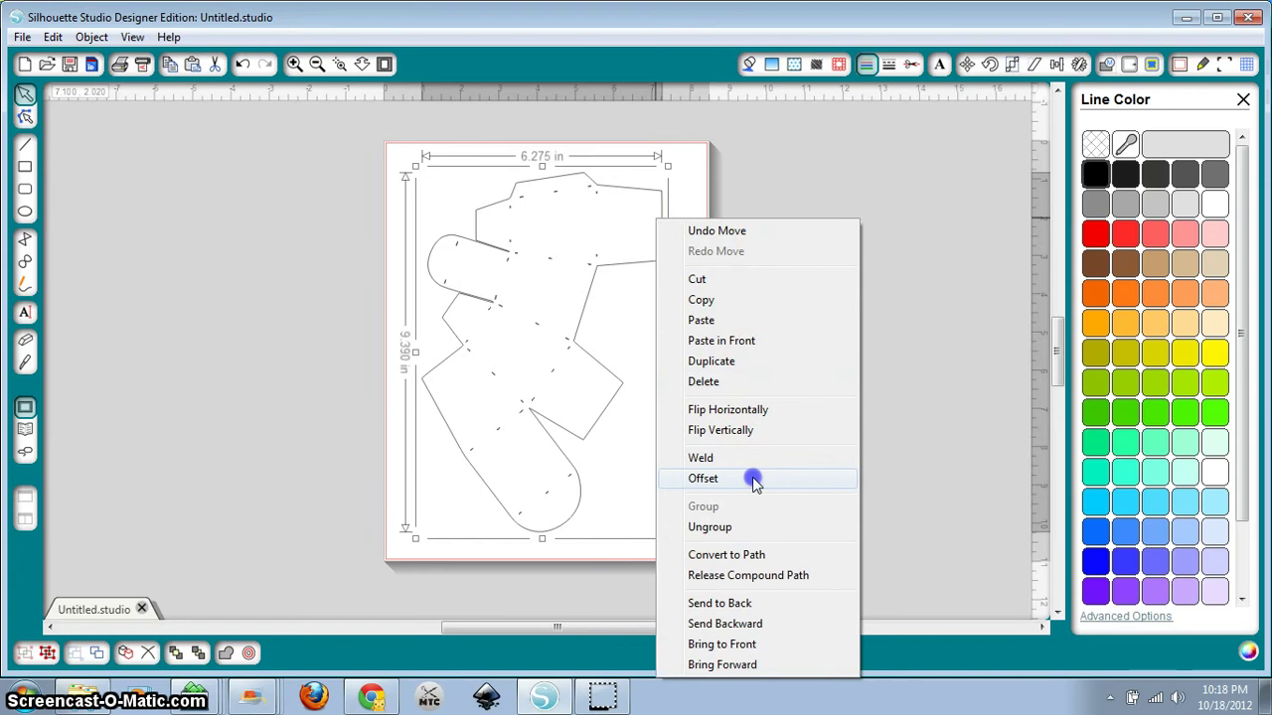
{"action": "left_click", "coordinate": [862, 221]}
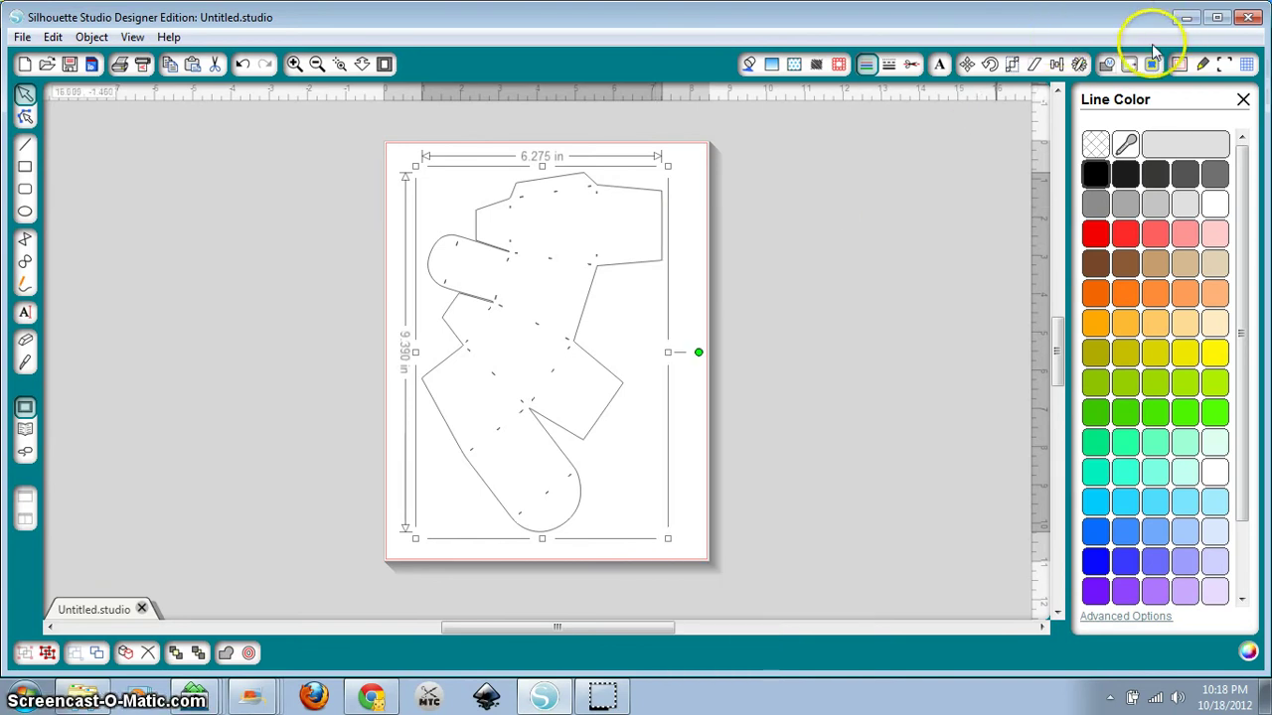
{"action": "left_click", "coordinate": [1130, 65]}
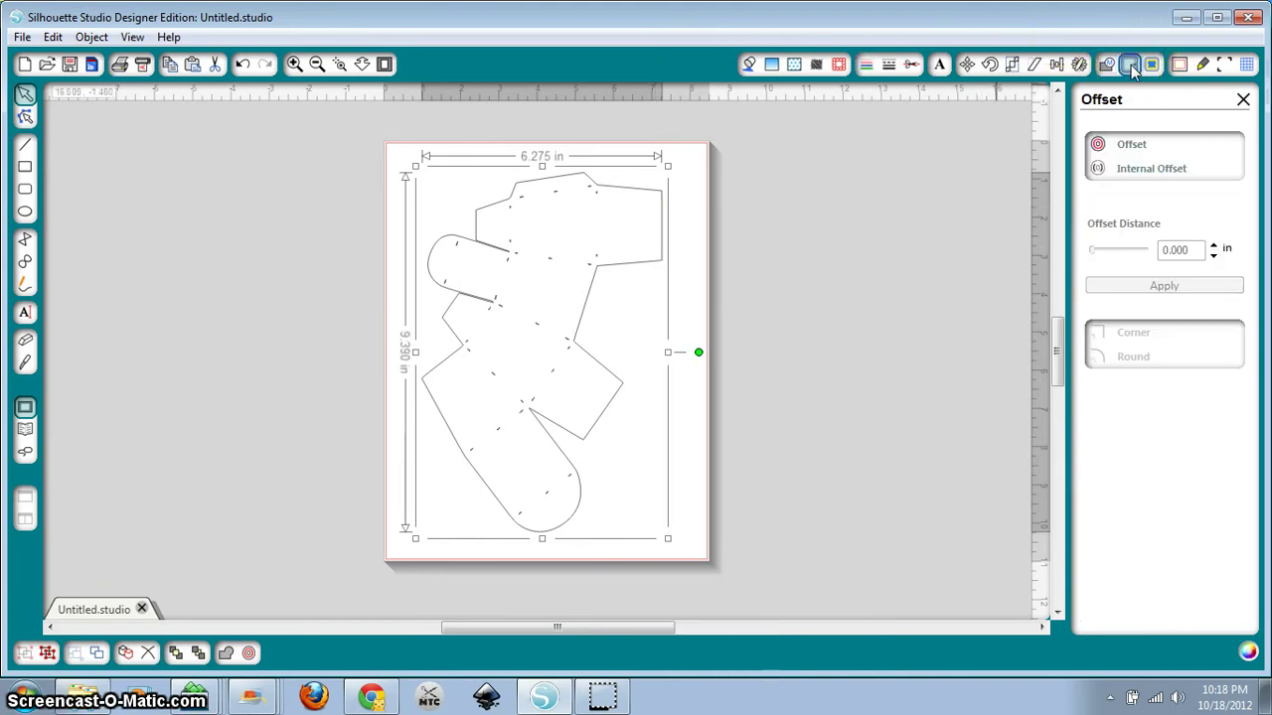
{"action": "left_click", "coordinate": [1133, 145]}
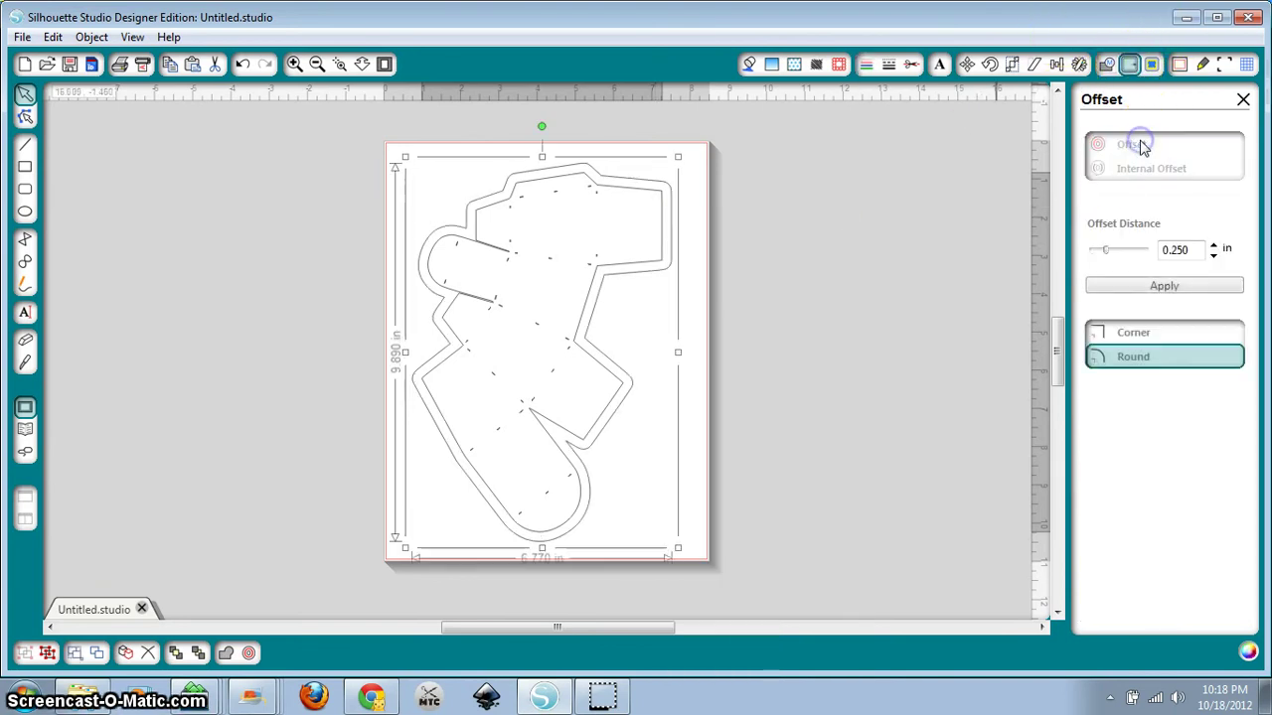
{"action": "left_click", "coordinate": [1200, 288]}
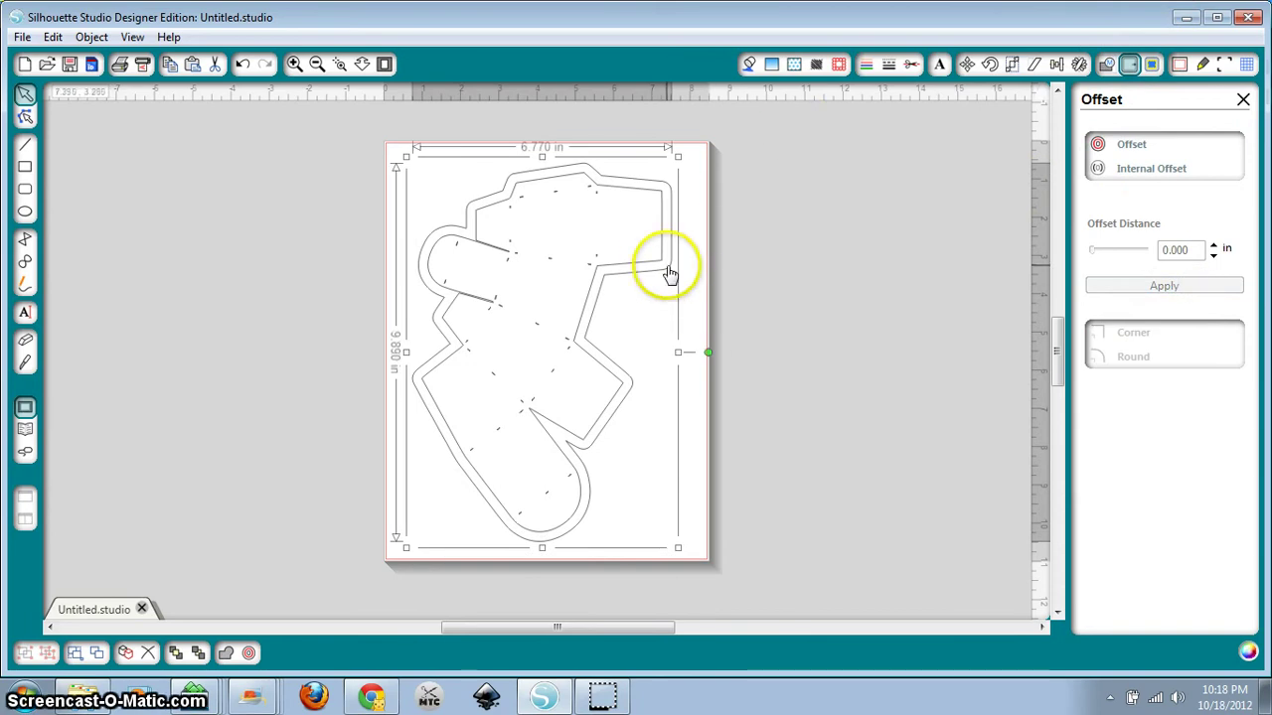
Move the original box template off the page to its right, keeping the offset outline on the page.
{"action": "left_click_drag", "start_coordinate": [662, 263], "coordinate": [611, 286]}
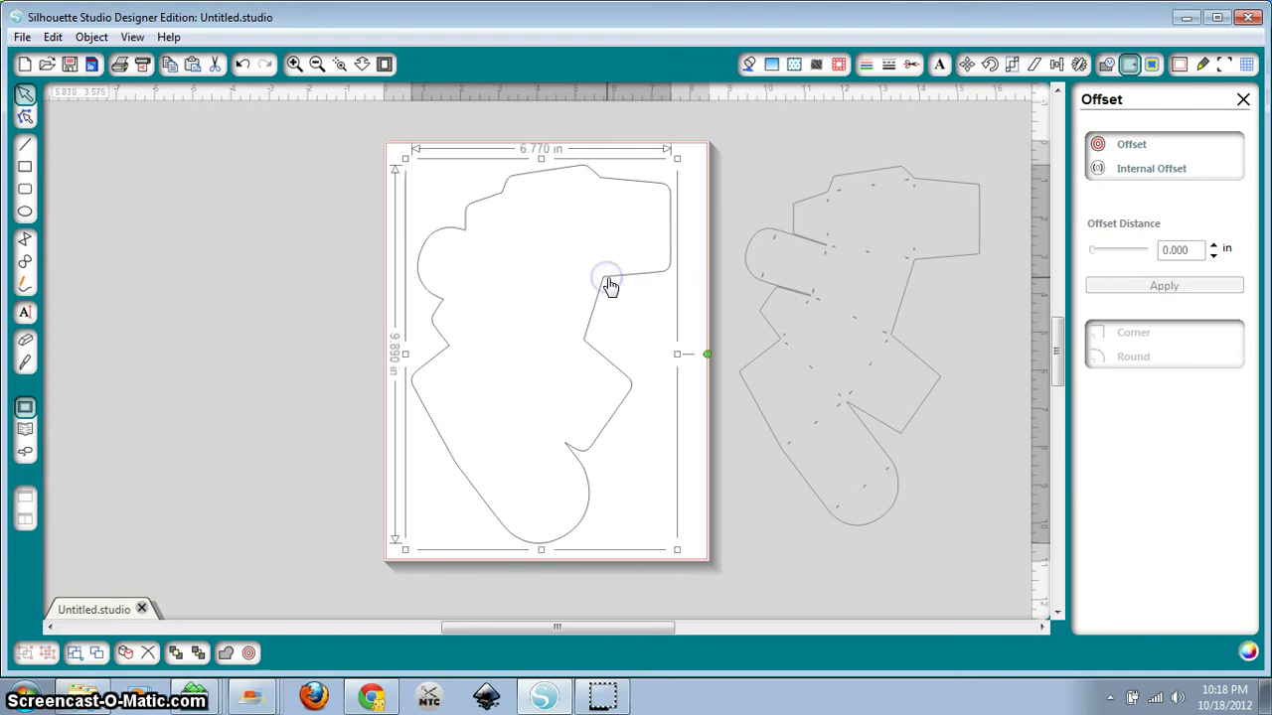
{"action": "left_click", "coordinate": [612, 284]}
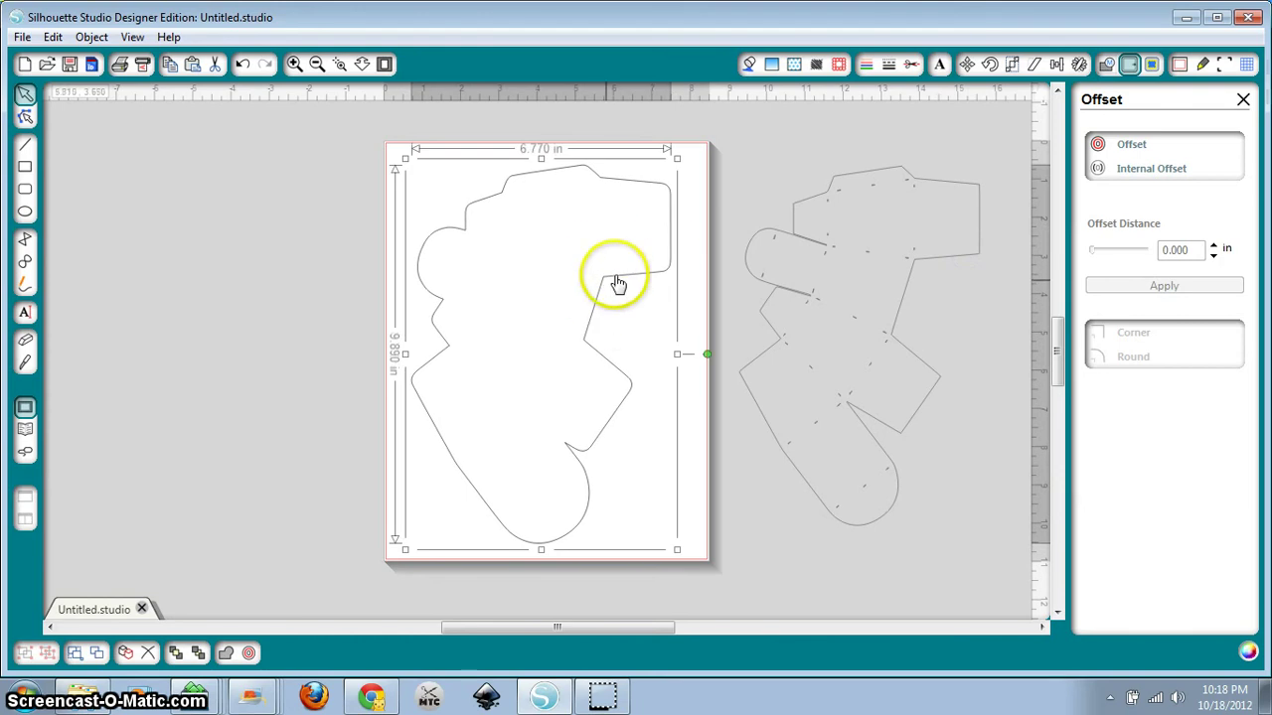
Merge the polka-dot paper GBGDesigns-BirthdayMix-pp5 from the Birthday Mix pp folder, with all file types shown.
{"action": "left_click", "coordinate": [22, 37]}
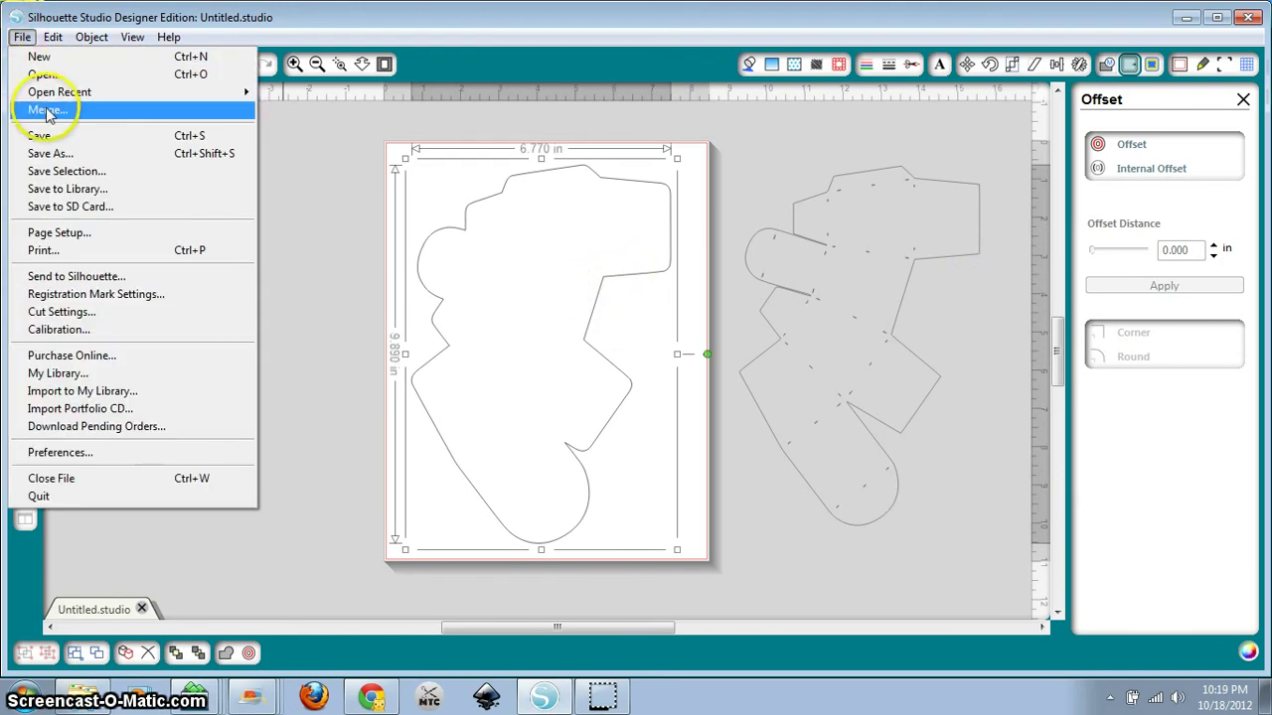
{"action": "left_click", "coordinate": [44, 111]}
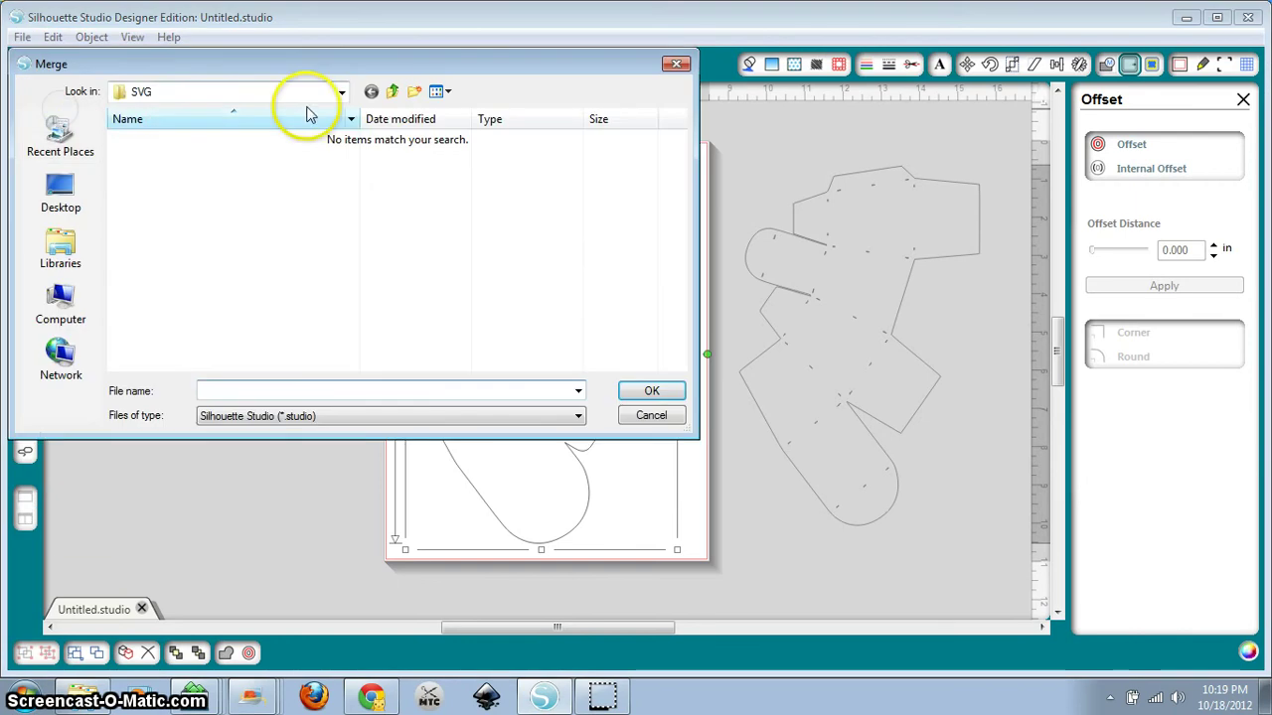
{"action": "left_click", "coordinate": [393, 92]}
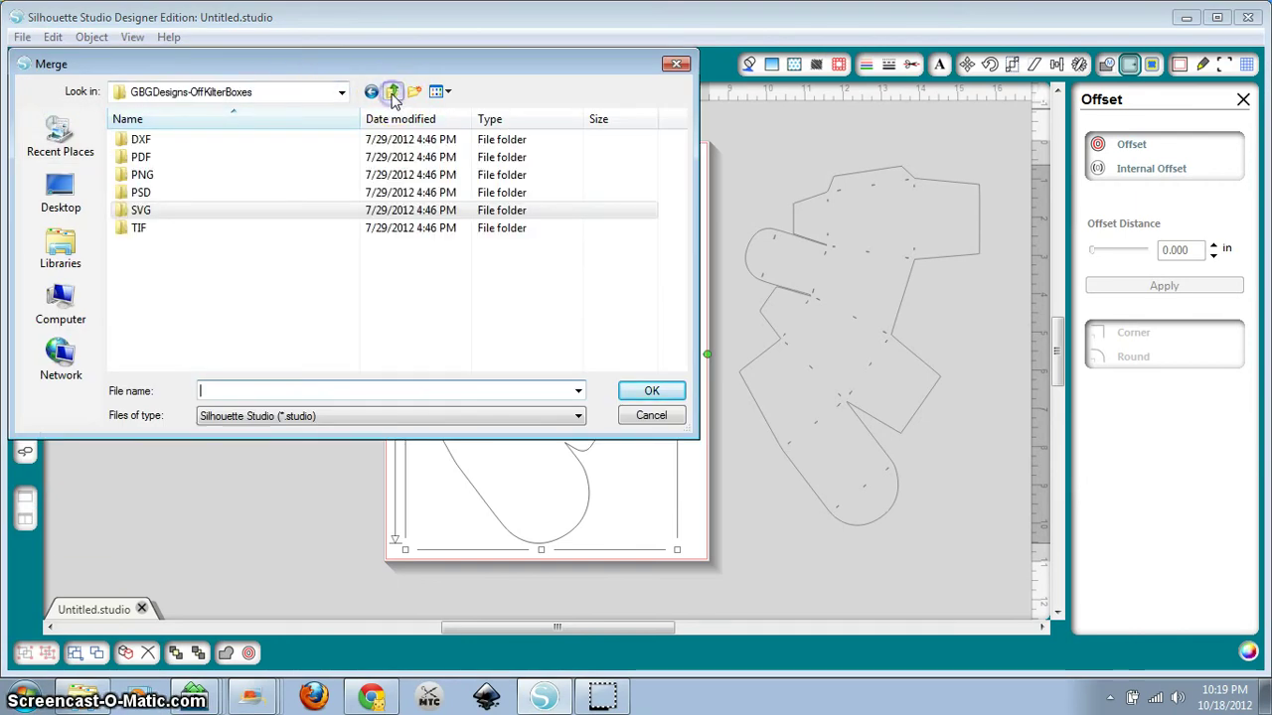
{"action": "left_click", "coordinate": [392, 91]}
{"action": "left_click", "coordinate": [392, 91]}
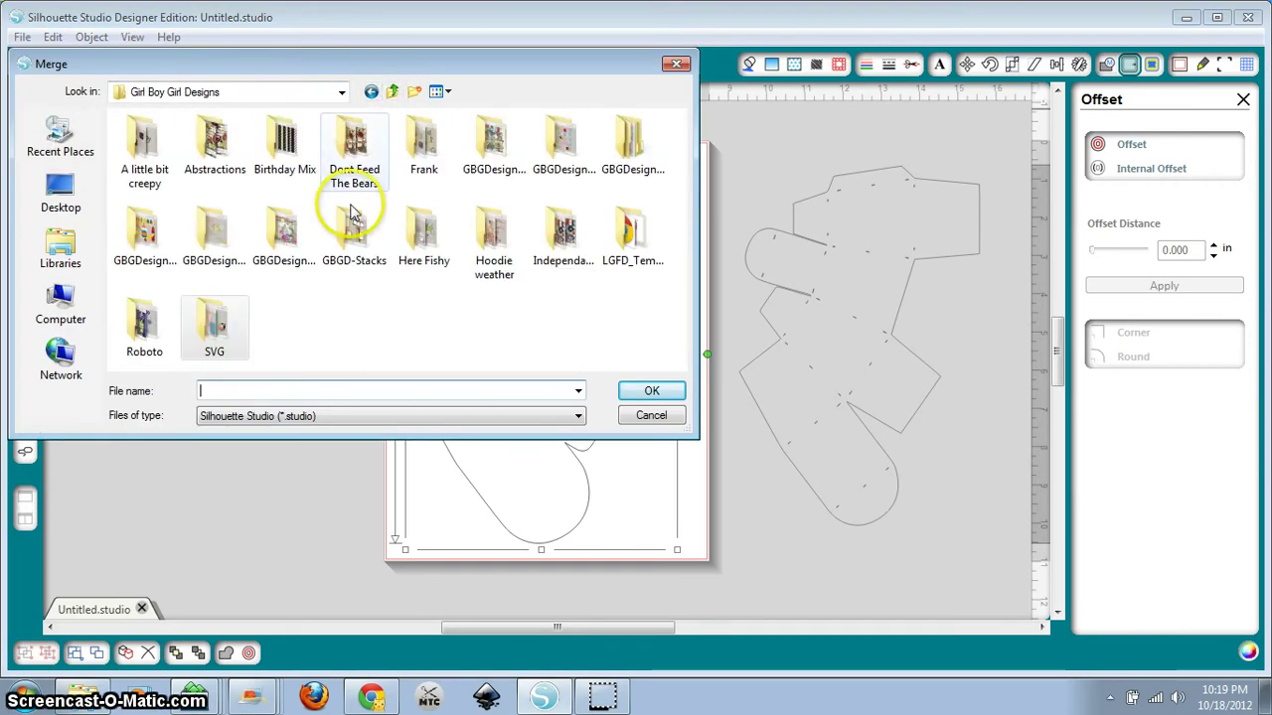
{"action": "left_click", "coordinate": [276, 139]}
{"action": "double_click", "coordinate": [277, 139]}
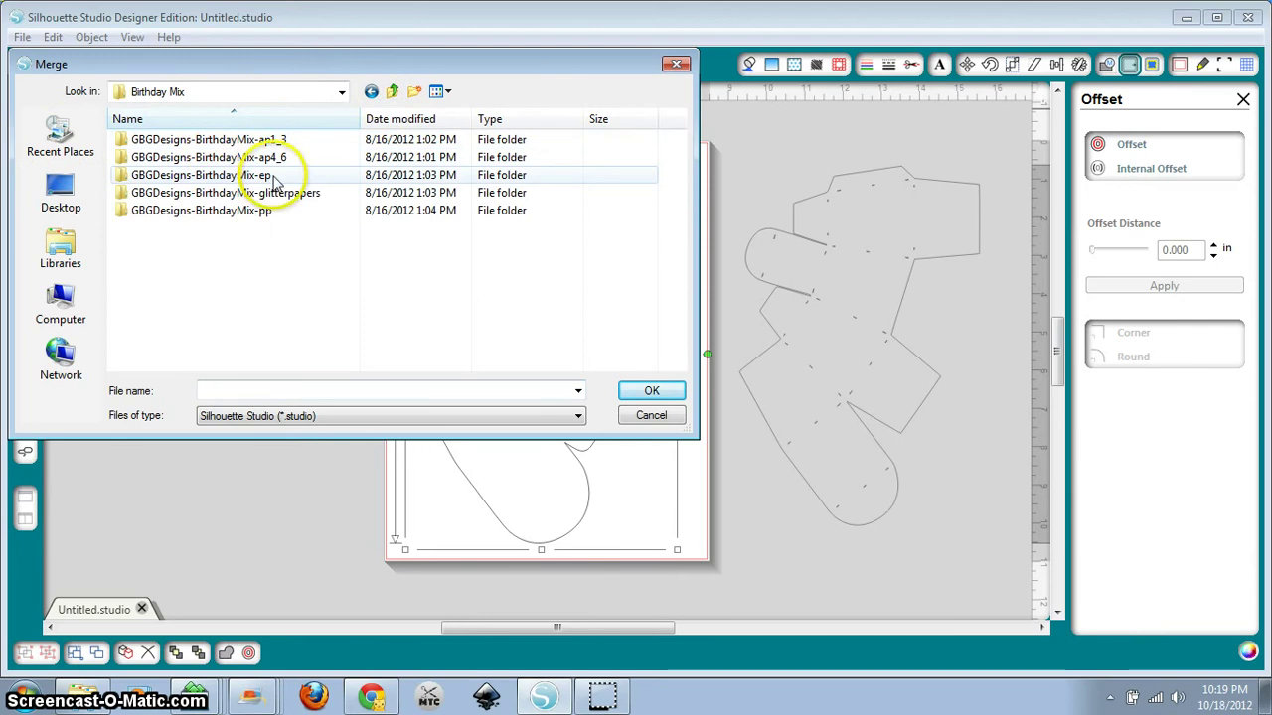
{"action": "double_click", "coordinate": [266, 211]}
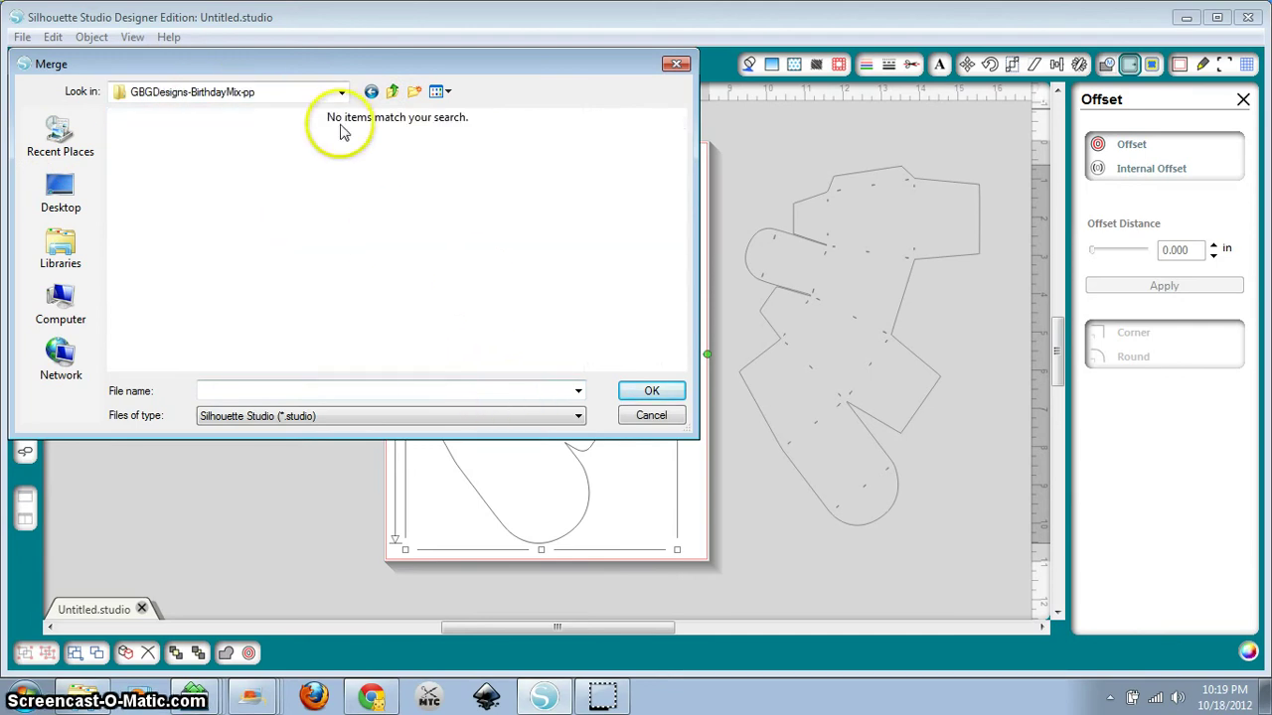
{"action": "left_click", "coordinate": [507, 418]}
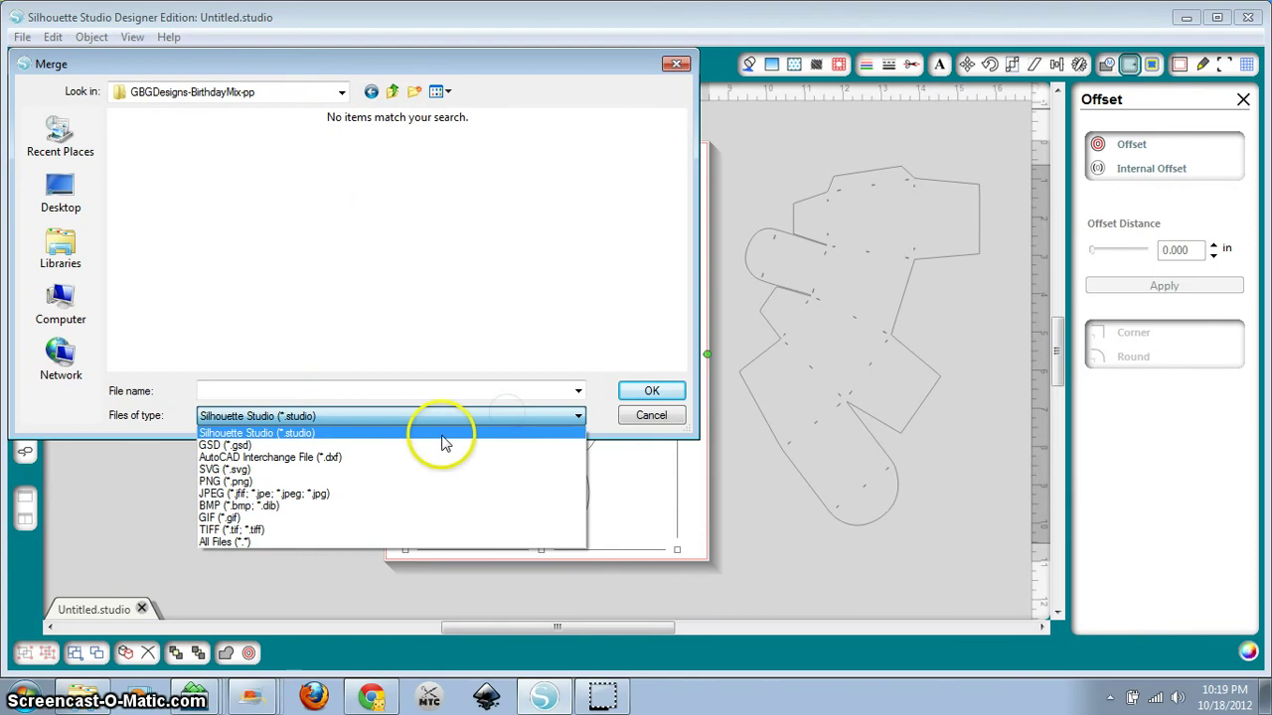
{"action": "left_click", "coordinate": [445, 536]}
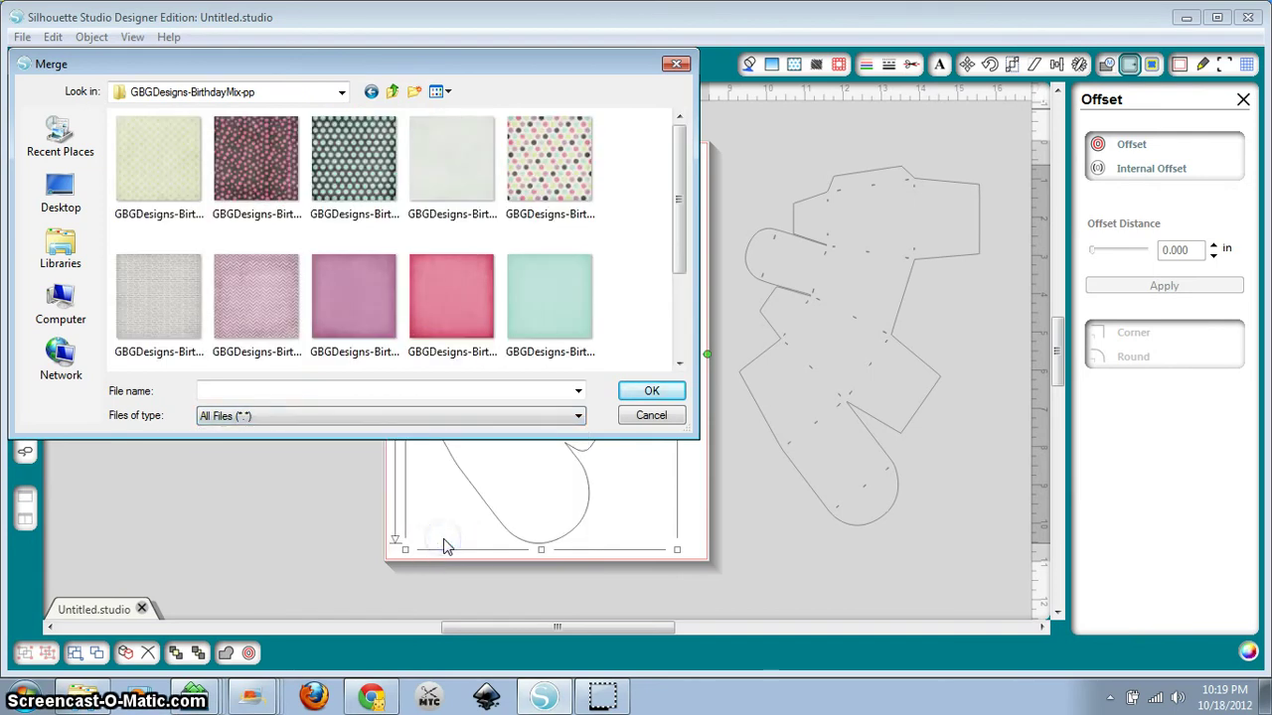
{"action": "left_click", "coordinate": [554, 146]}
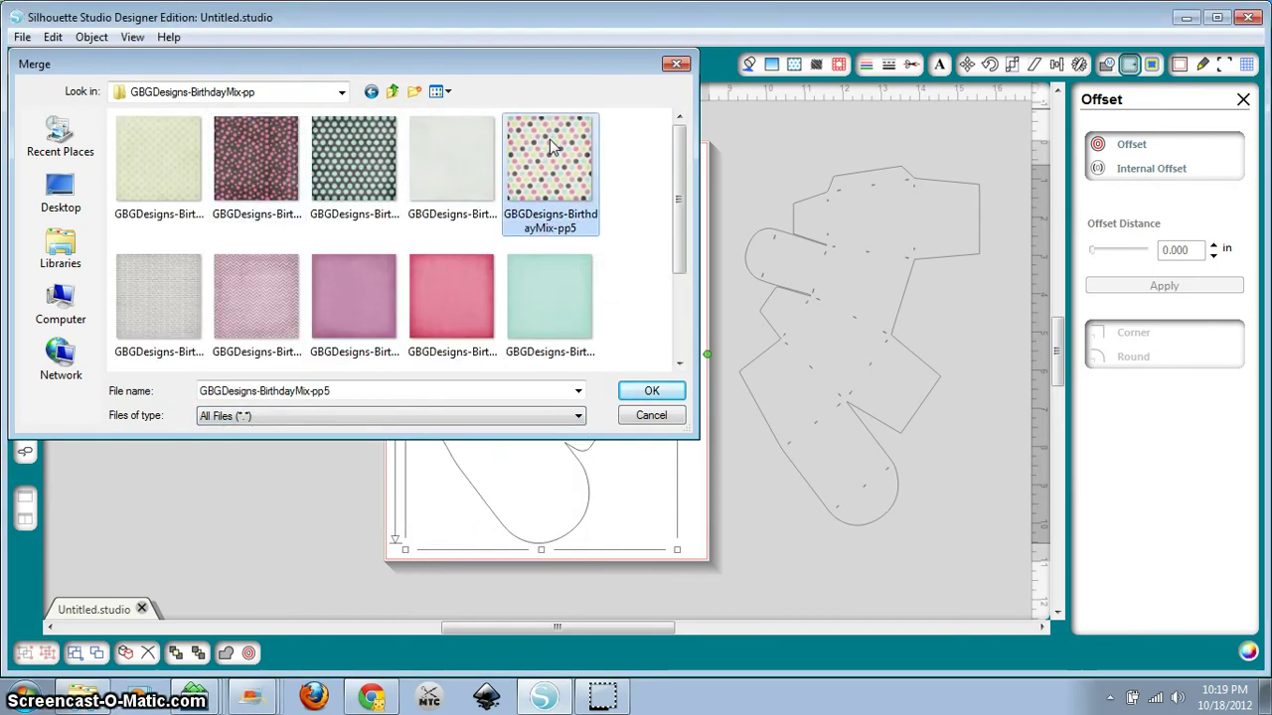
{"action": "double_click", "coordinate": [553, 146]}
Place the polka-dot paper over the page, pull its lower-right corner point slightly outward to make it about 12.145 in wide, and return to object selection.
{"action": "left_click_drag", "start_coordinate": [756, 374], "coordinate": [728, 395]}
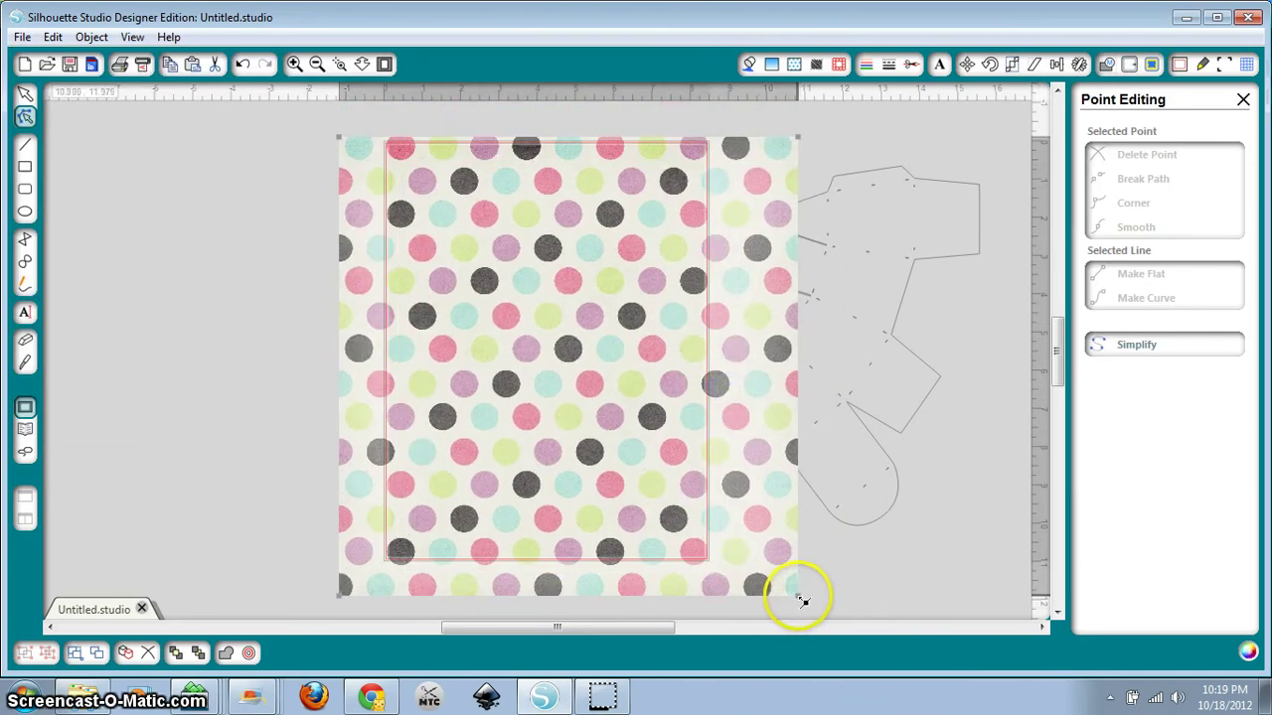
{"action": "mouse_move", "coordinate": [797, 596]}
{"action": "left_mouse_down"}
{"action": "mouse_move", "coordinate": [775, 580]}
{"action": "mouse_move", "coordinate": [821, 600]}
{"action": "mouse_move", "coordinate": [805, 596]}
{"action": "left_mouse_up"}
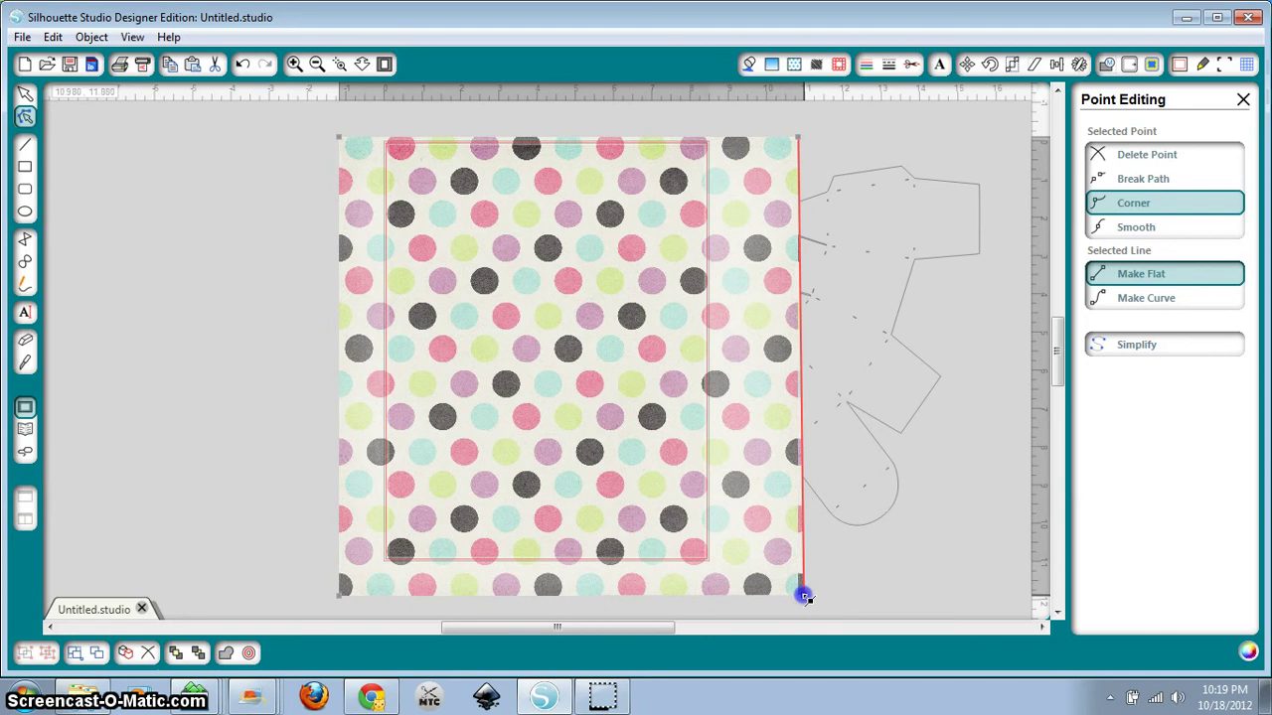
{"action": "left_click", "coordinate": [25, 93]}
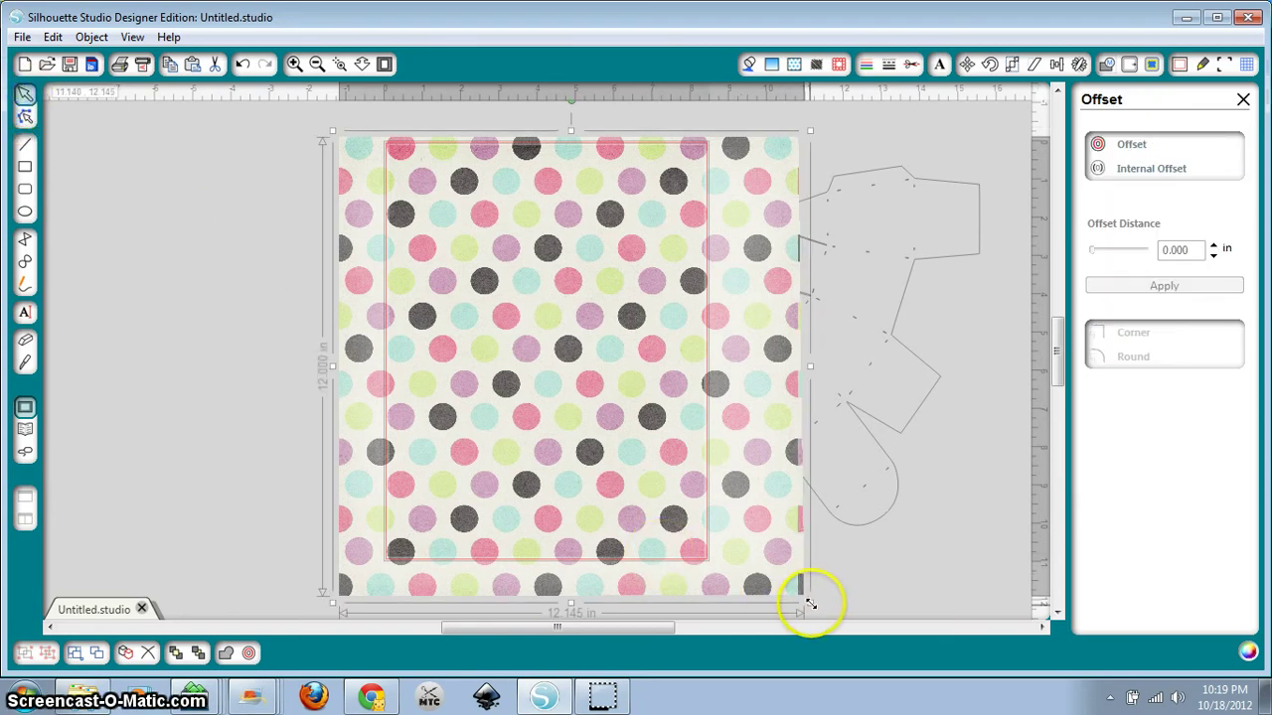
Scale the polka-dot paper down to about 10.220 in wide and move the box template farther right, clear of the paper.
{"action": "left_click_drag", "start_coordinate": [812, 601], "coordinate": [700, 520]}
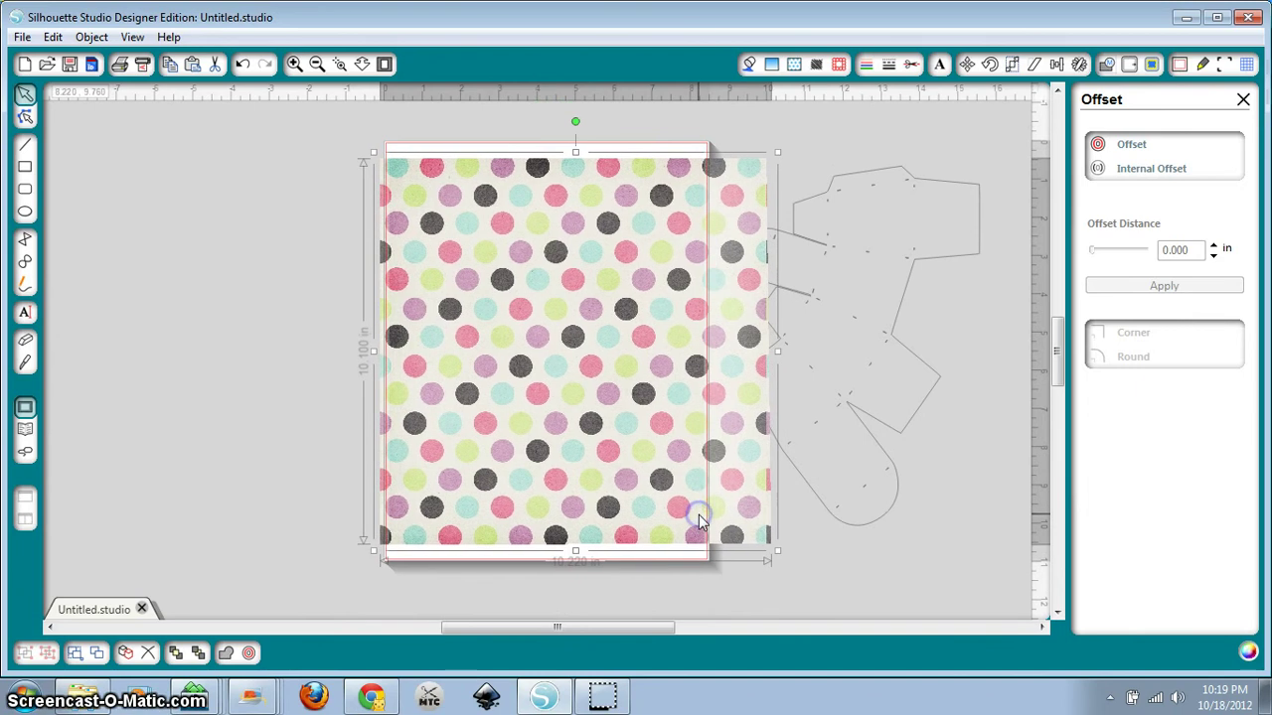
{"action": "left_click_drag", "start_coordinate": [886, 346], "coordinate": [985, 335]}
{"action": "left_click", "coordinate": [985, 335]}
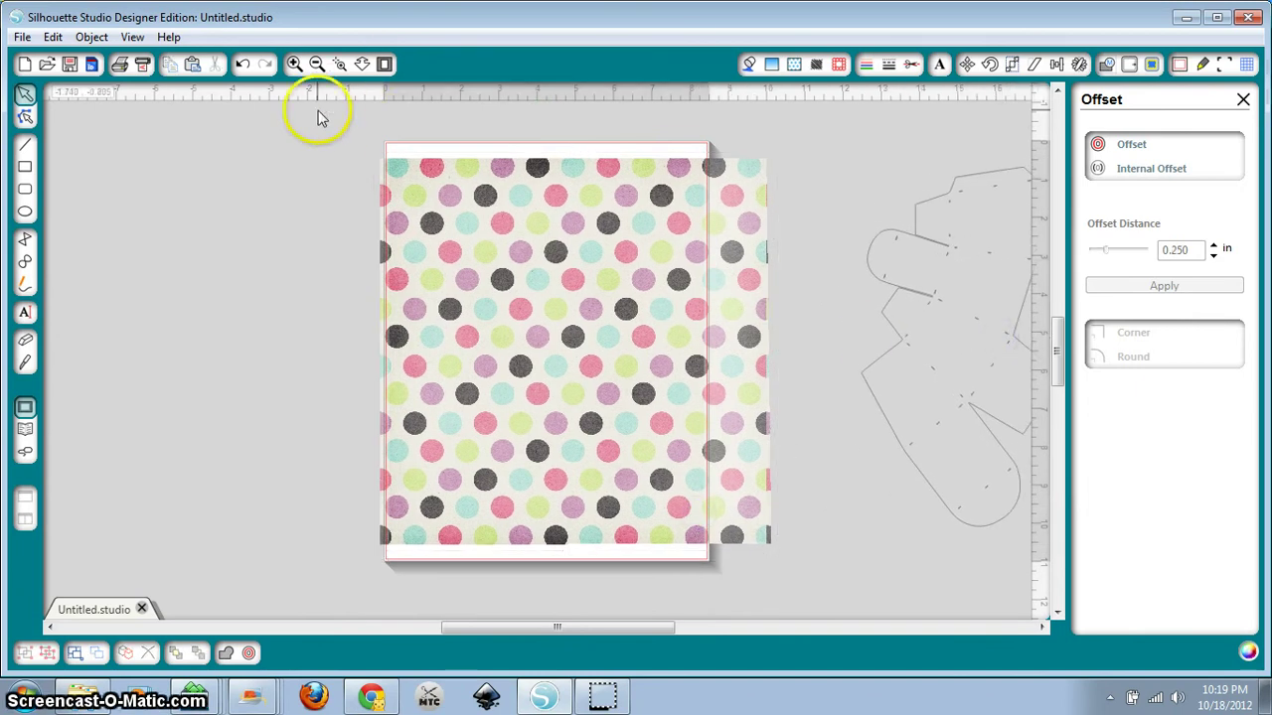
Crop the polka-dot paper to the shape of the offset outline on the page.
{"action": "key", "text": "ctrl+a"}
{"action": "scroll", "coordinate": [840, 570], "scroll_direction": "down", "scroll_amount": 2}
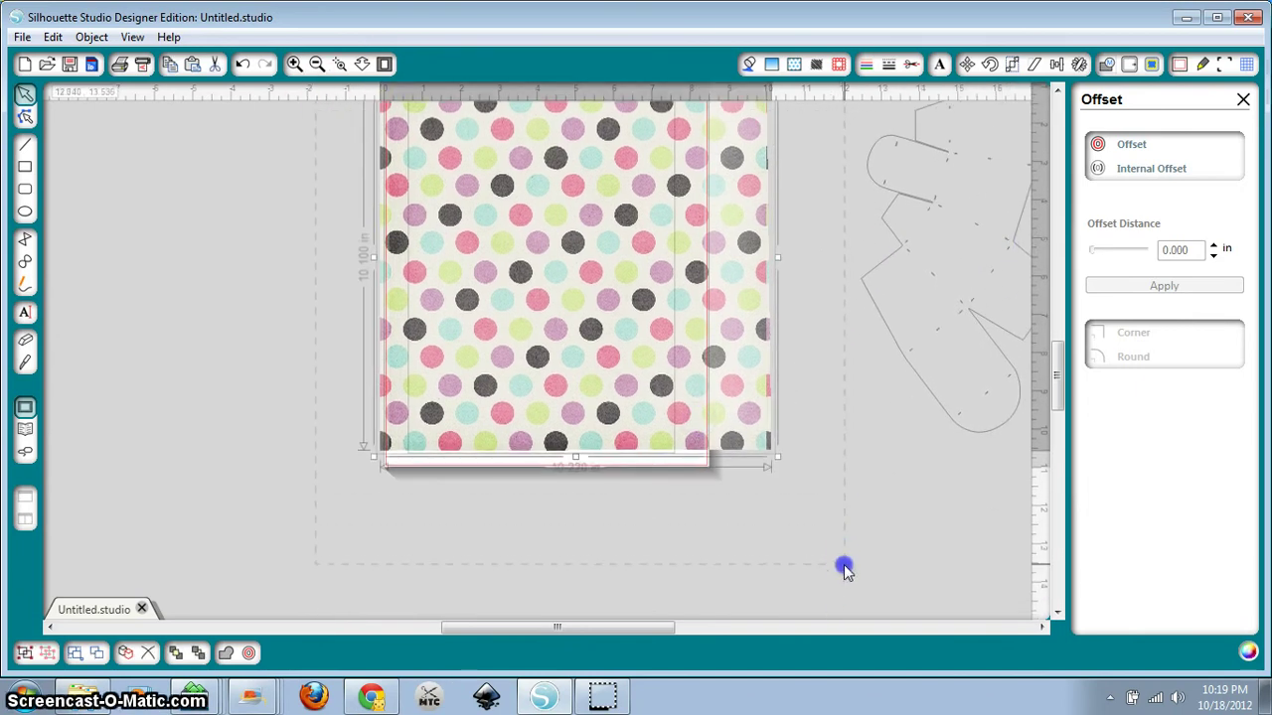
{"action": "left_click", "coordinate": [1109, 64]}
{"action": "left_click", "coordinate": [1129, 218]}
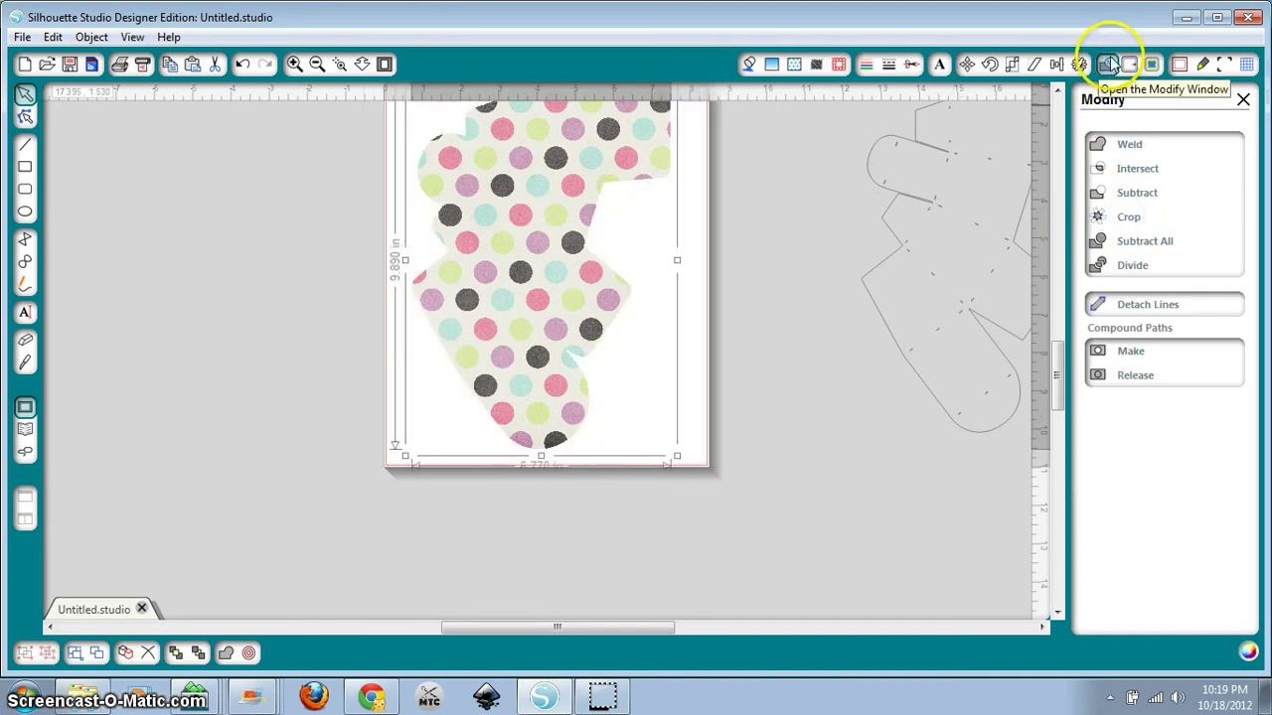
{"action": "left_click_drag", "start_coordinate": [1056, 387], "coordinate": [1058, 359]}
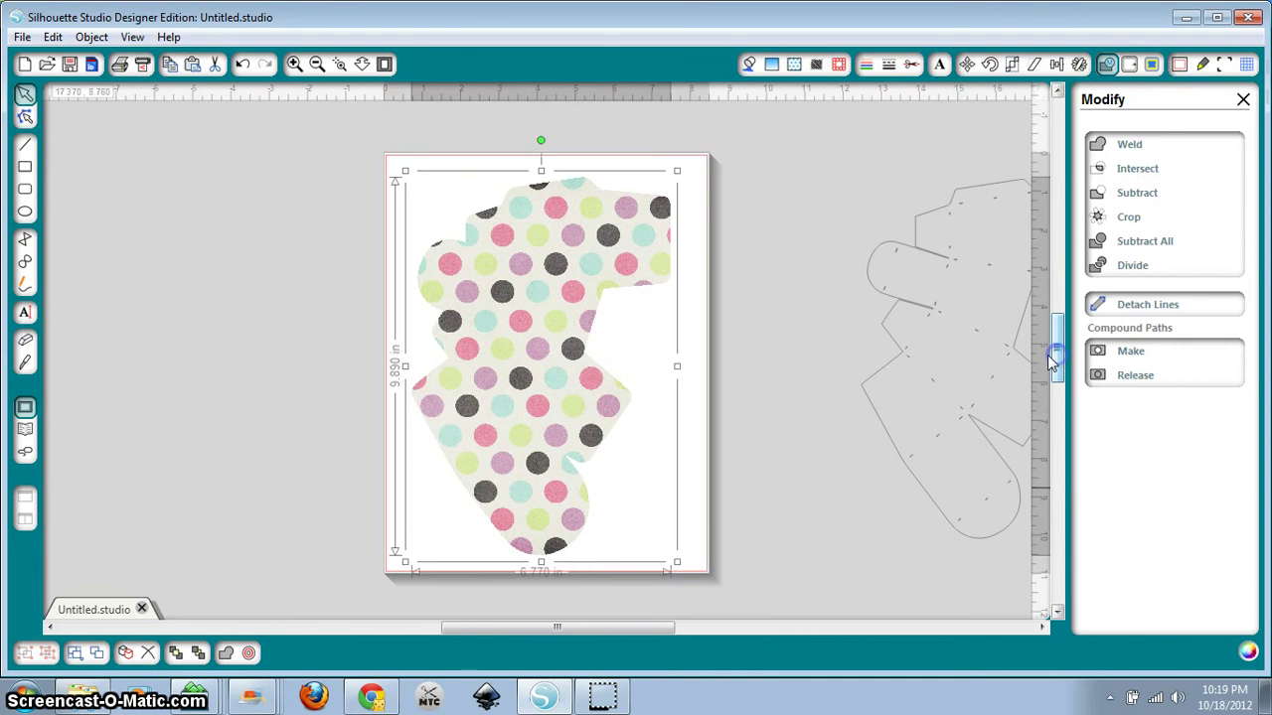
Nudge the cropped polka-dot shape slightly up the page and place the box template centred over it.
{"action": "left_click", "coordinate": [800, 367]}
{"action": "mouse_move", "coordinate": [577, 246]}
{"action": "left_mouse_down"}
{"action": "mouse_move", "coordinate": [583, 212]}
{"action": "mouse_move", "coordinate": [578, 239]}
{"action": "left_mouse_up"}
{"action": "left_click_drag", "start_coordinate": [897, 339], "coordinate": [745, 358]}
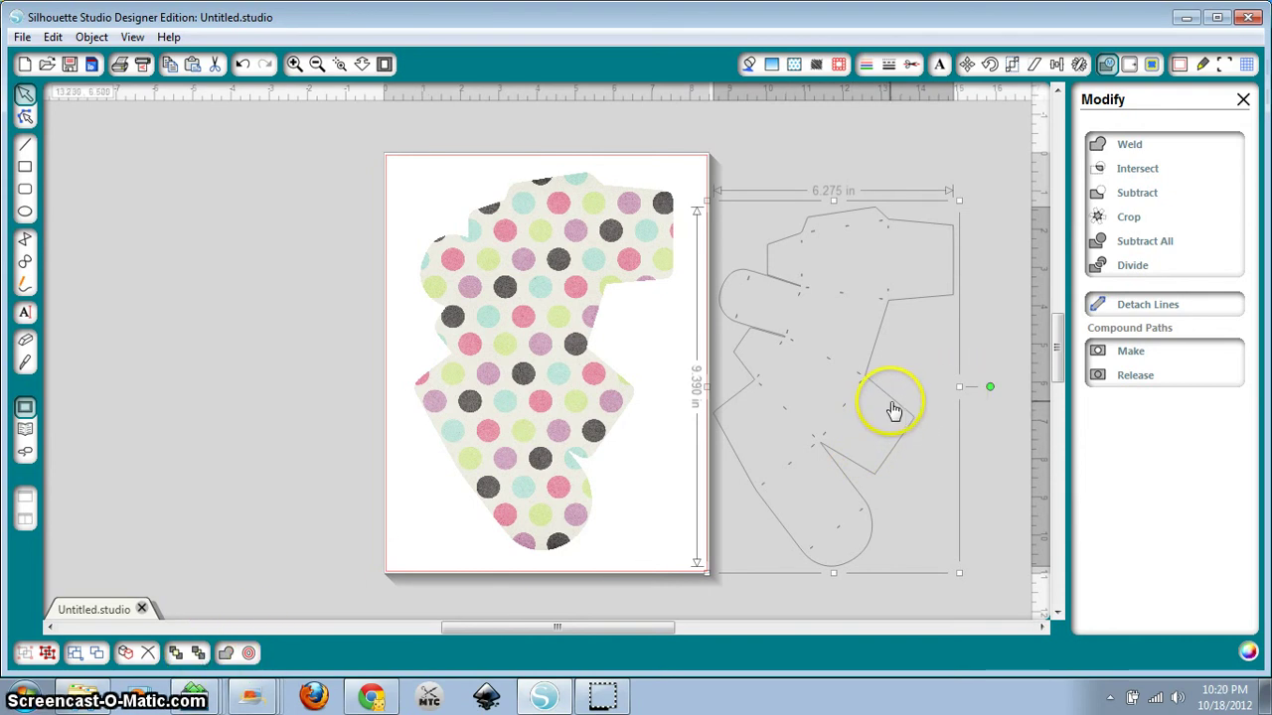
{"action": "left_click_drag", "start_coordinate": [893, 410], "coordinate": [601, 382]}
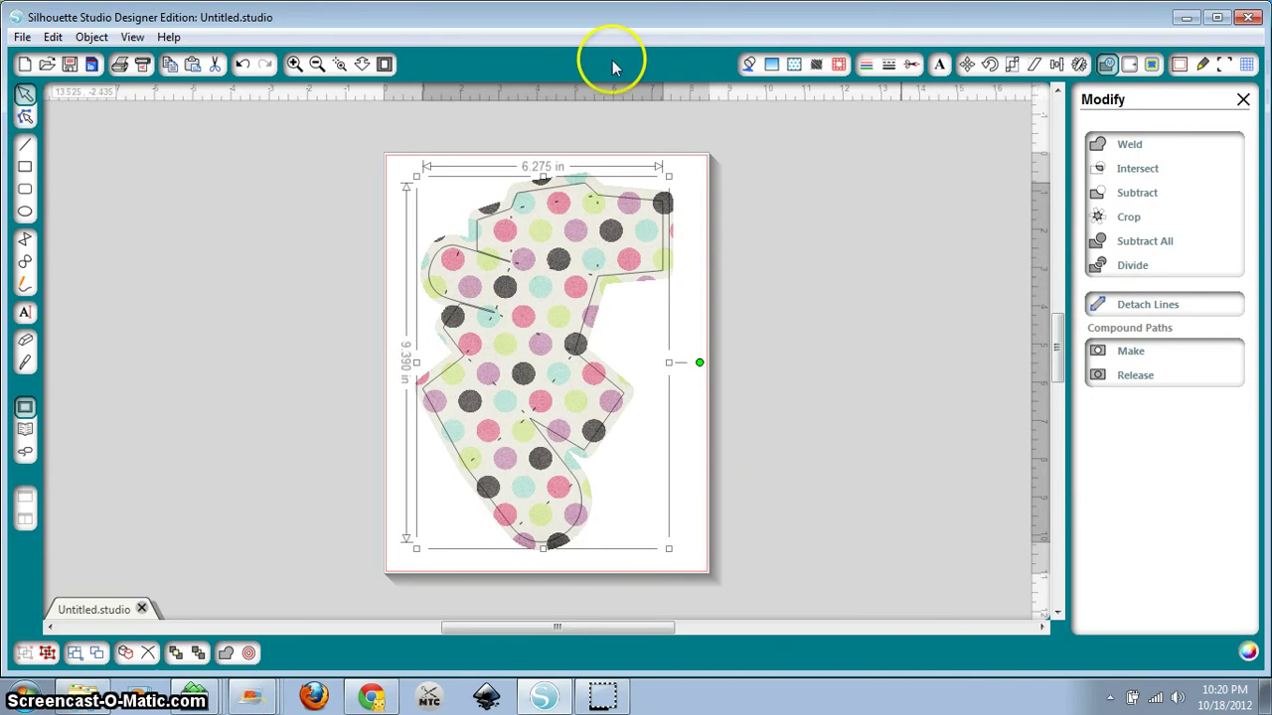
Set the box template's line color to transparent and deselect the template.
{"action": "left_click", "coordinate": [867, 63]}
{"action": "left_click", "coordinate": [1096, 144]}
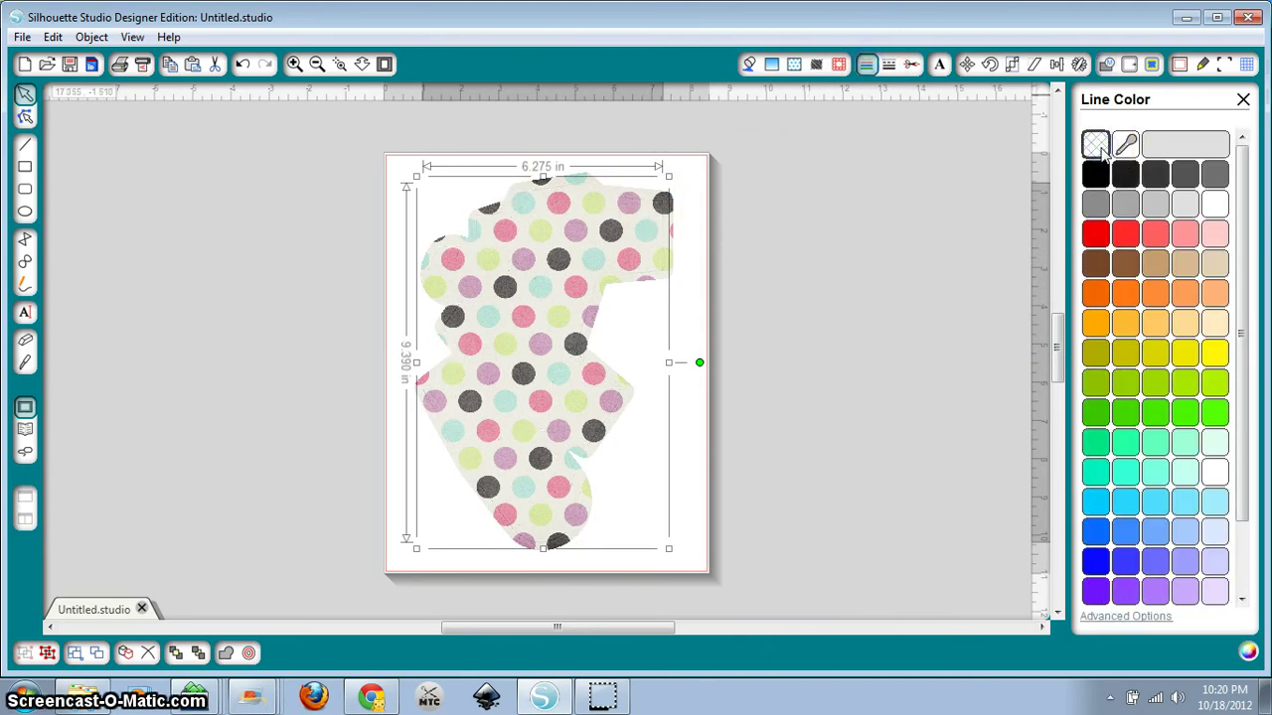
{"action": "left_click", "coordinate": [866, 368]}
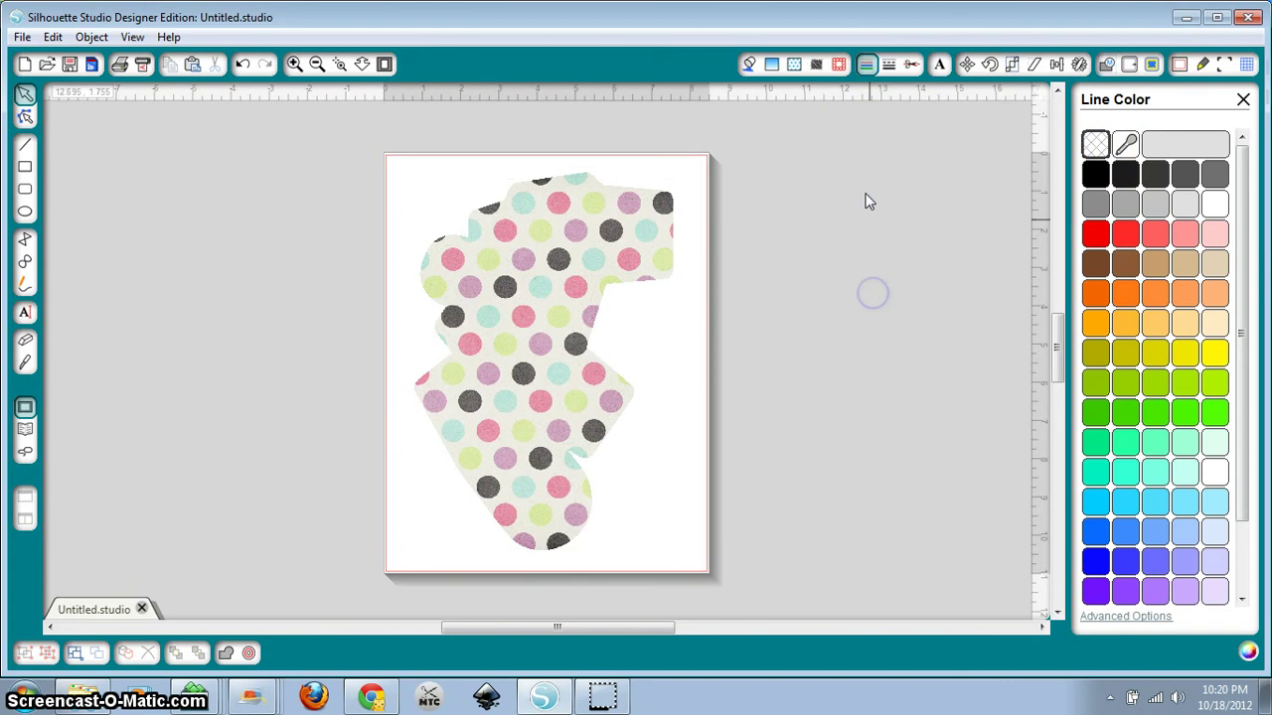
Show the registration marks and scale the whole design to about 6.580 in wide, positioned inside the marks' cut border.
{"action": "left_click", "coordinate": [1224, 65]}
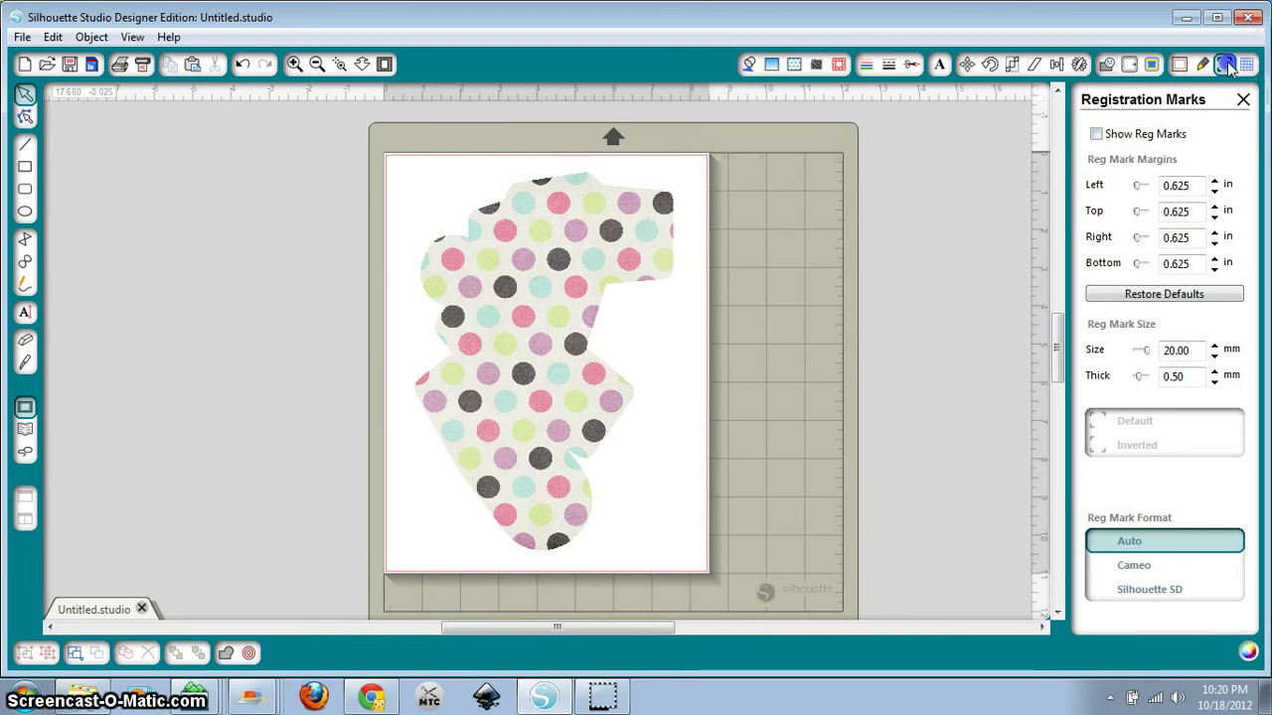
{"action": "left_click", "coordinate": [1098, 133]}
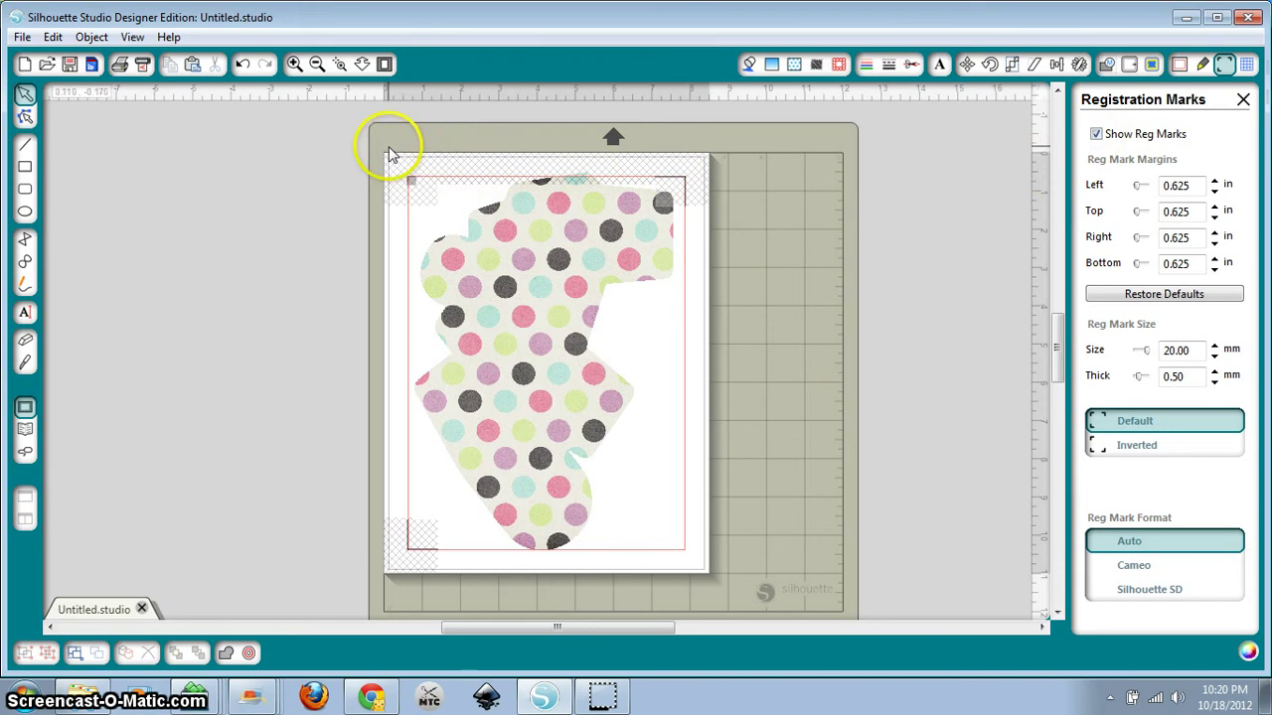
{"action": "left_click", "coordinate": [74, 654]}
{"action": "left_click_drag", "start_coordinate": [509, 326], "coordinate": [524, 327]}
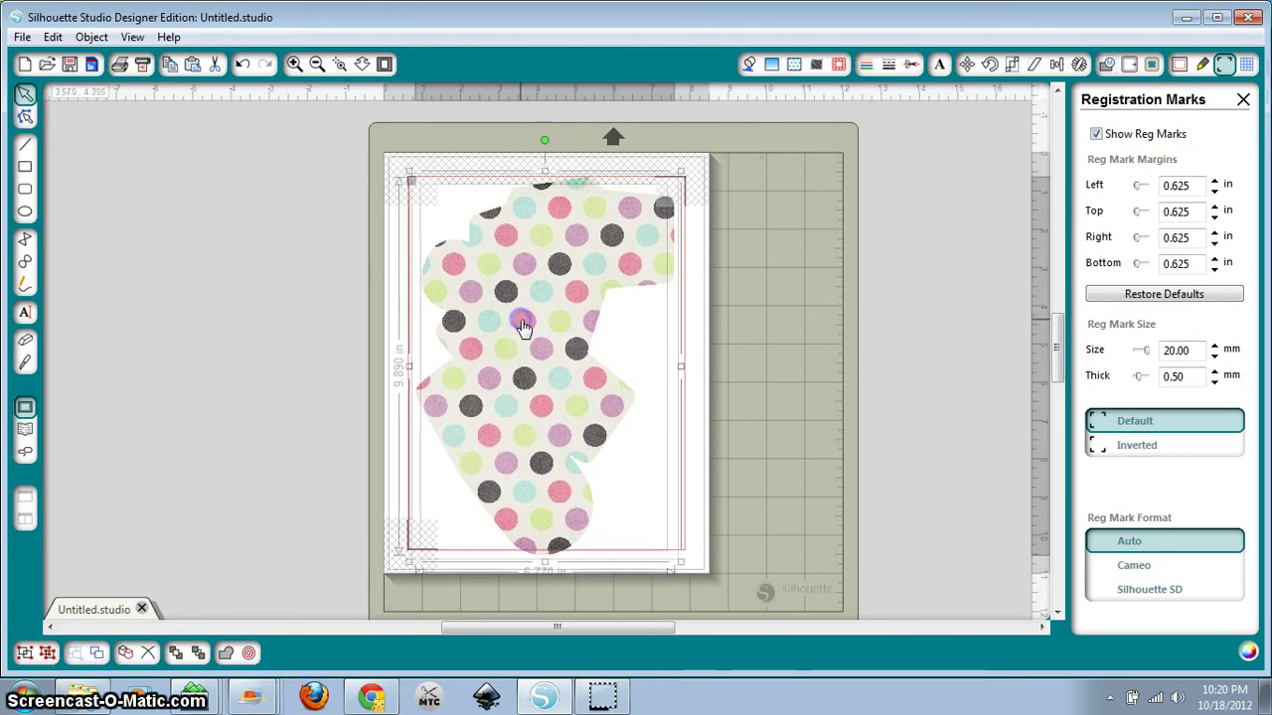
{"action": "left_click_drag", "start_coordinate": [679, 563], "coordinate": [676, 553]}
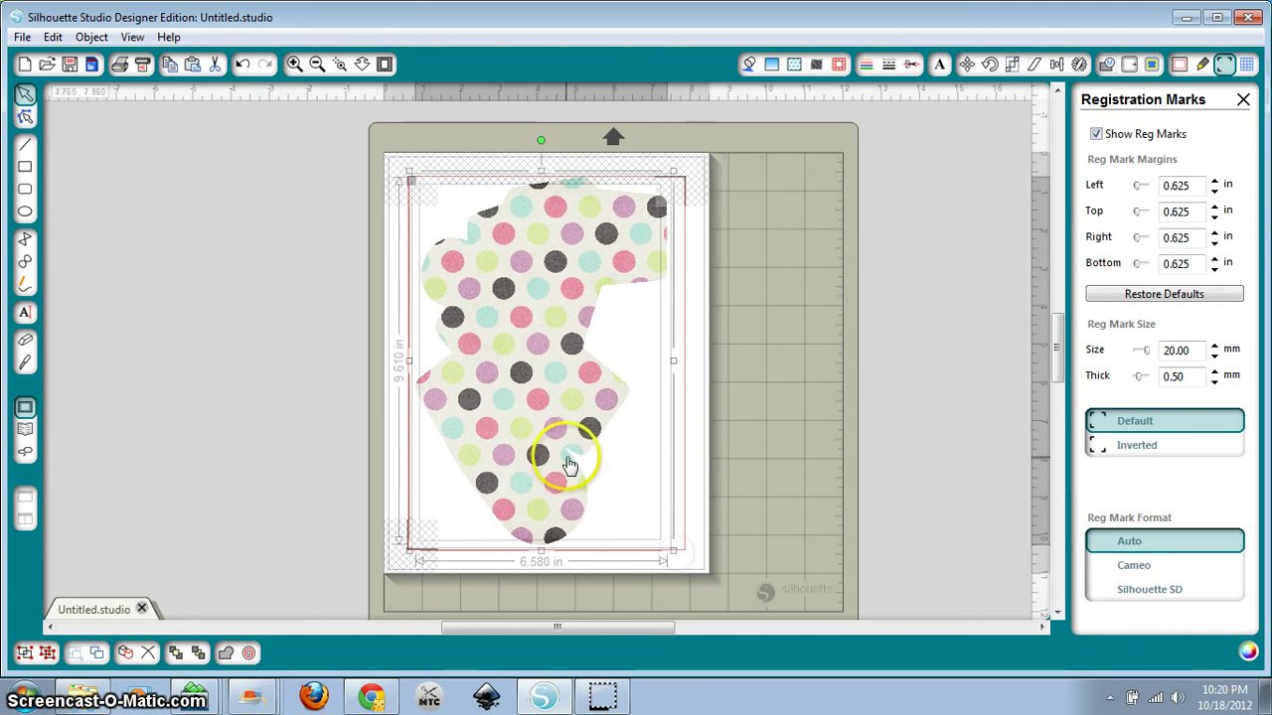
{"action": "left_click_drag", "start_coordinate": [567, 467], "coordinate": [569, 470]}
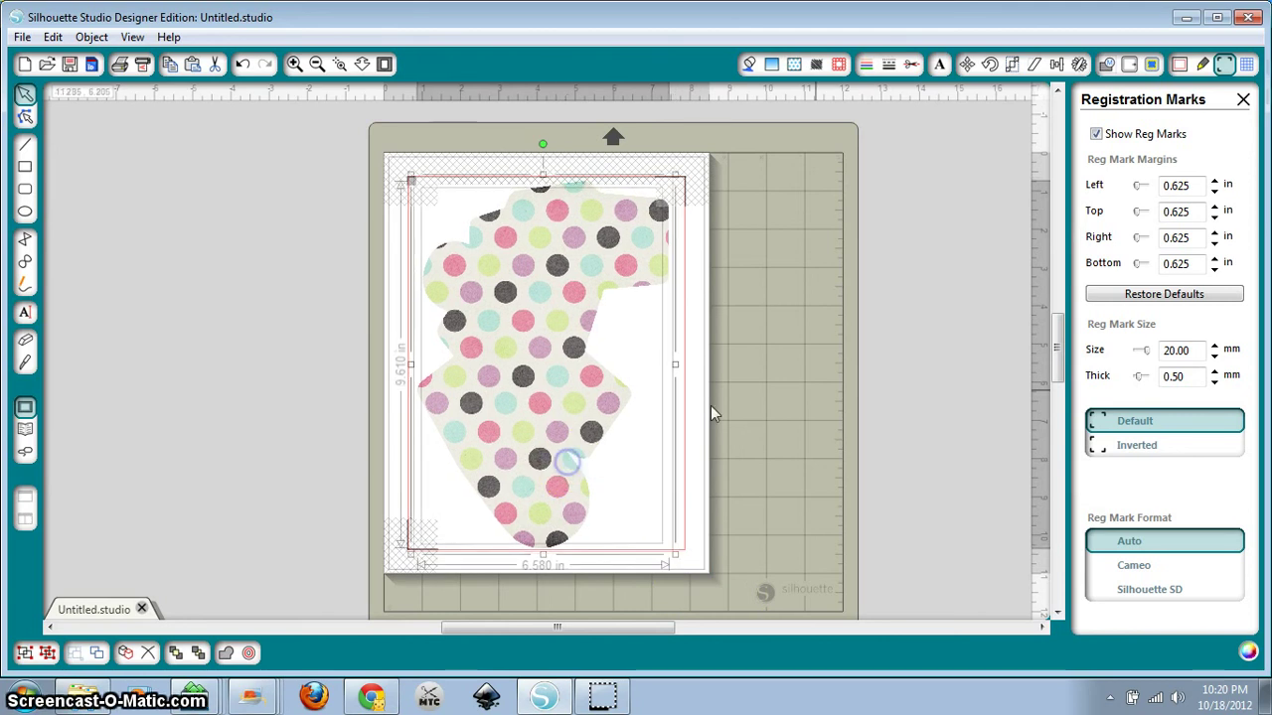
{"action": "left_click", "coordinate": [854, 401]}
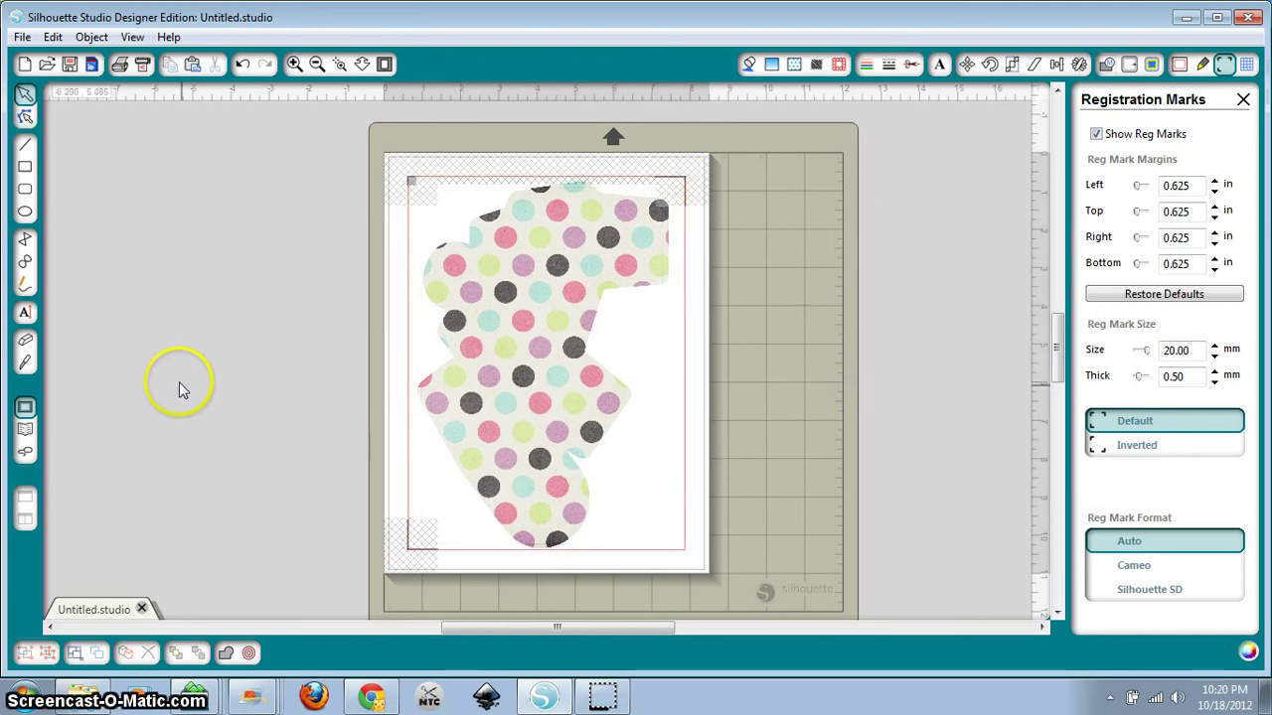
{"action": "left_click", "coordinate": [485, 381]}
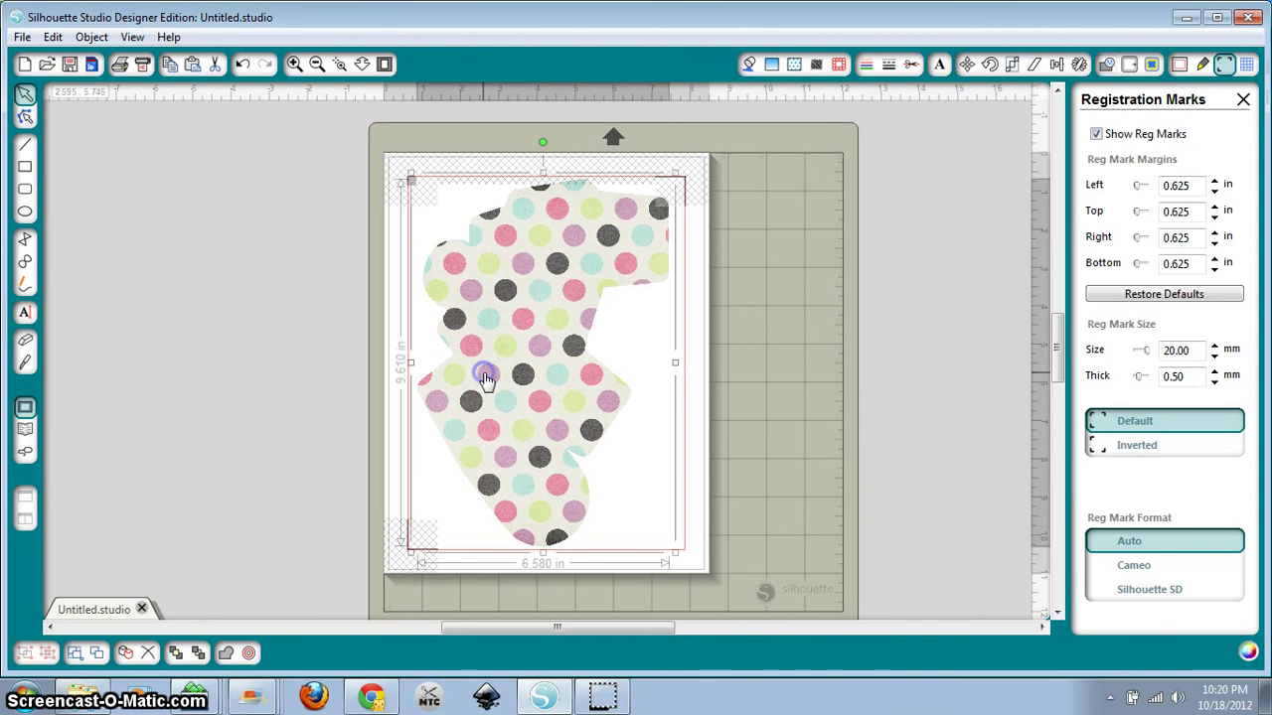
{"action": "left_click", "coordinate": [119, 260]}
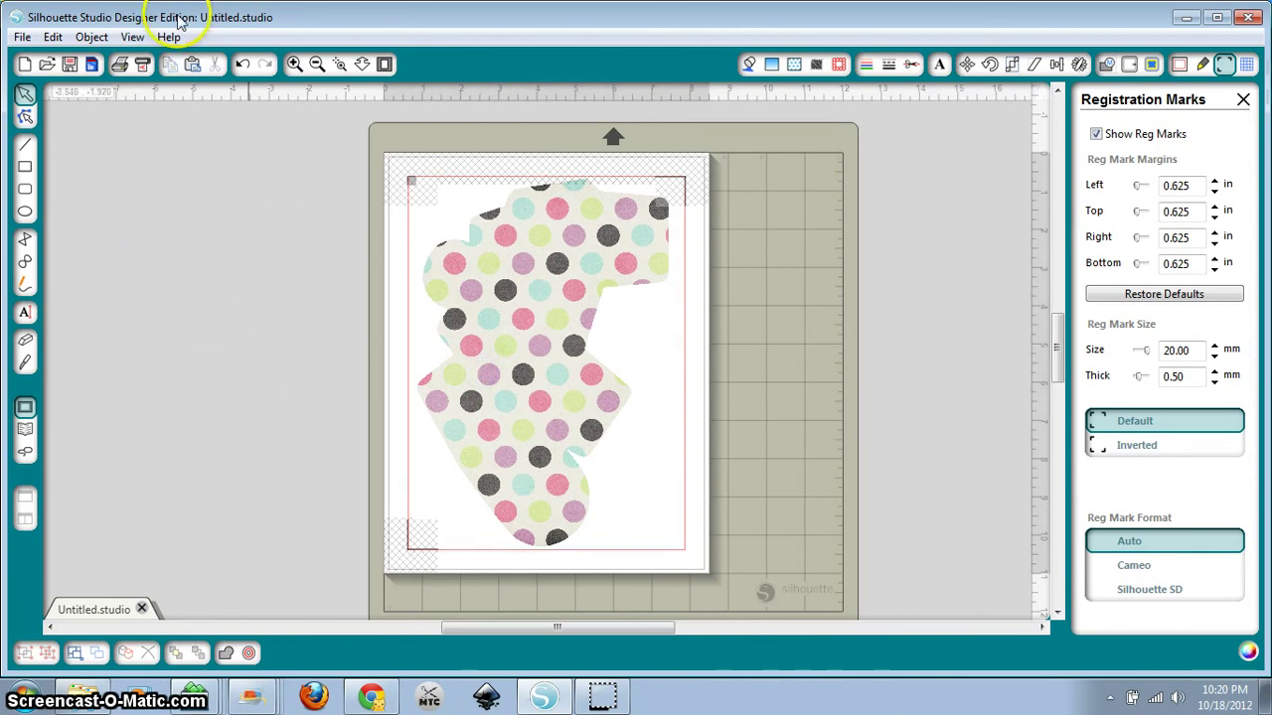
Check in the cut line settings which lines of the design are set to cut, and close the settings.
{"action": "left_click", "coordinate": [89, 40]}
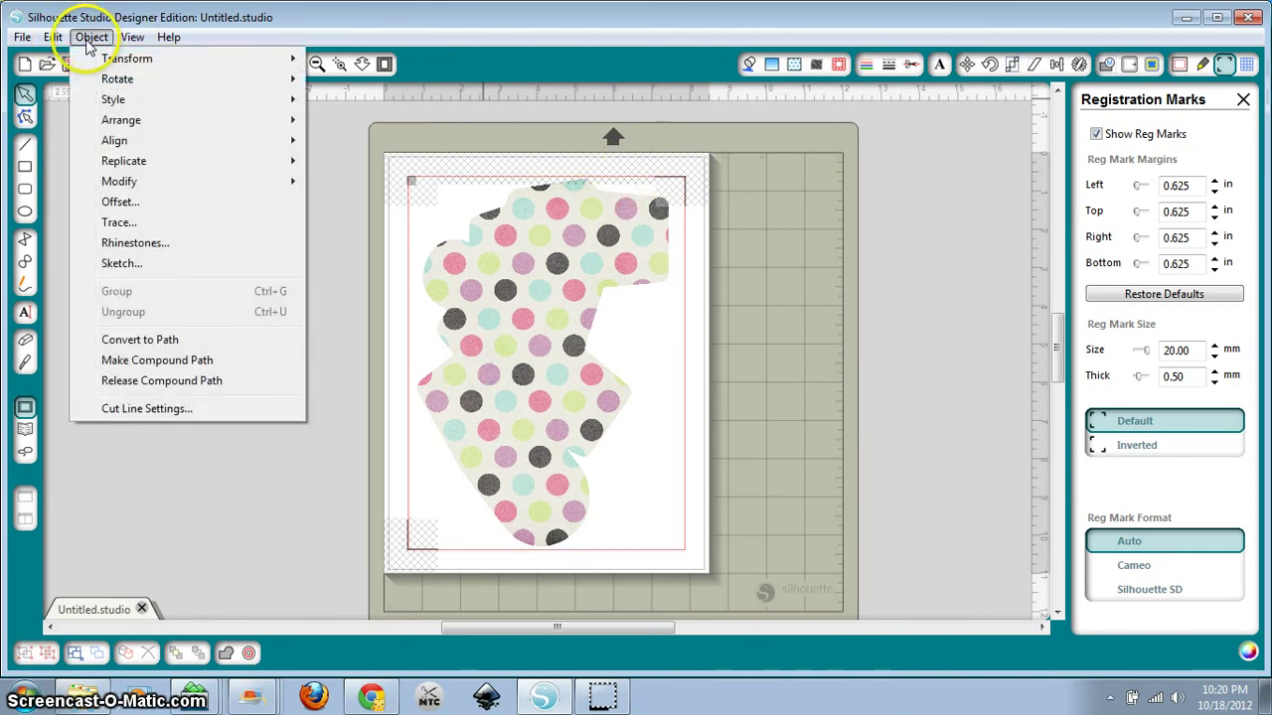
{"action": "left_click", "coordinate": [159, 407]}
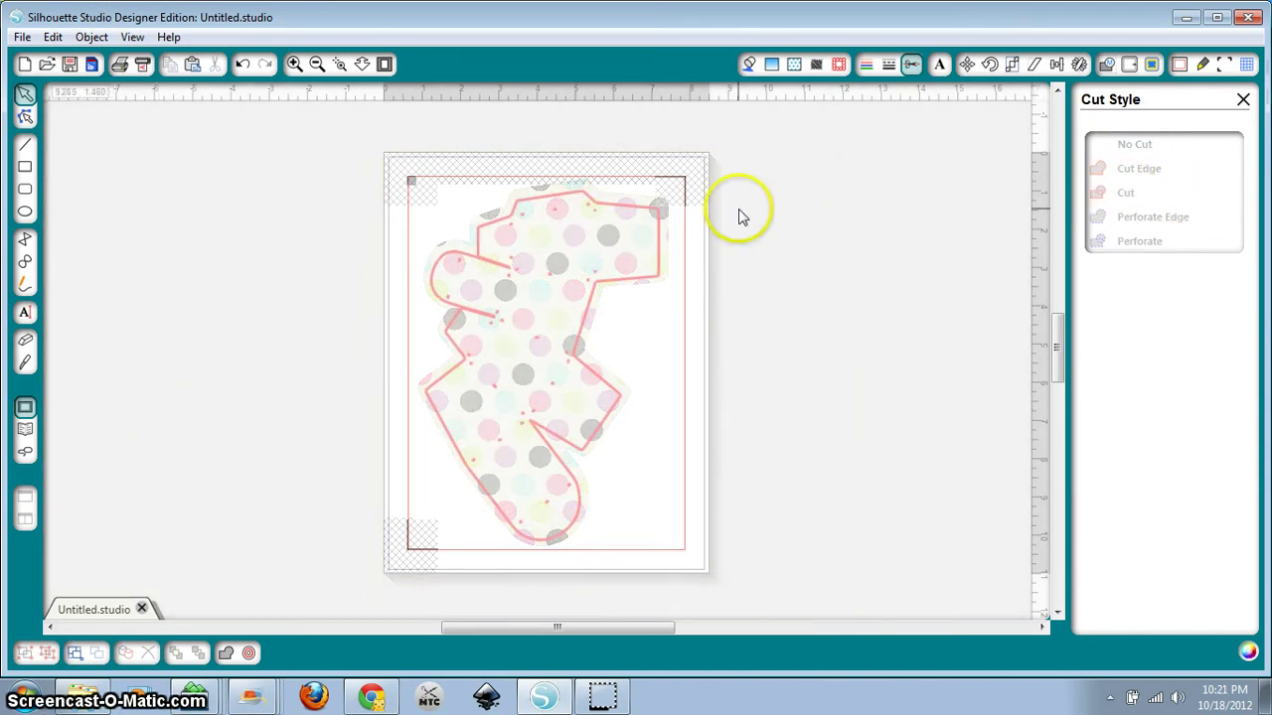
{"action": "left_click", "coordinate": [1243, 98]}
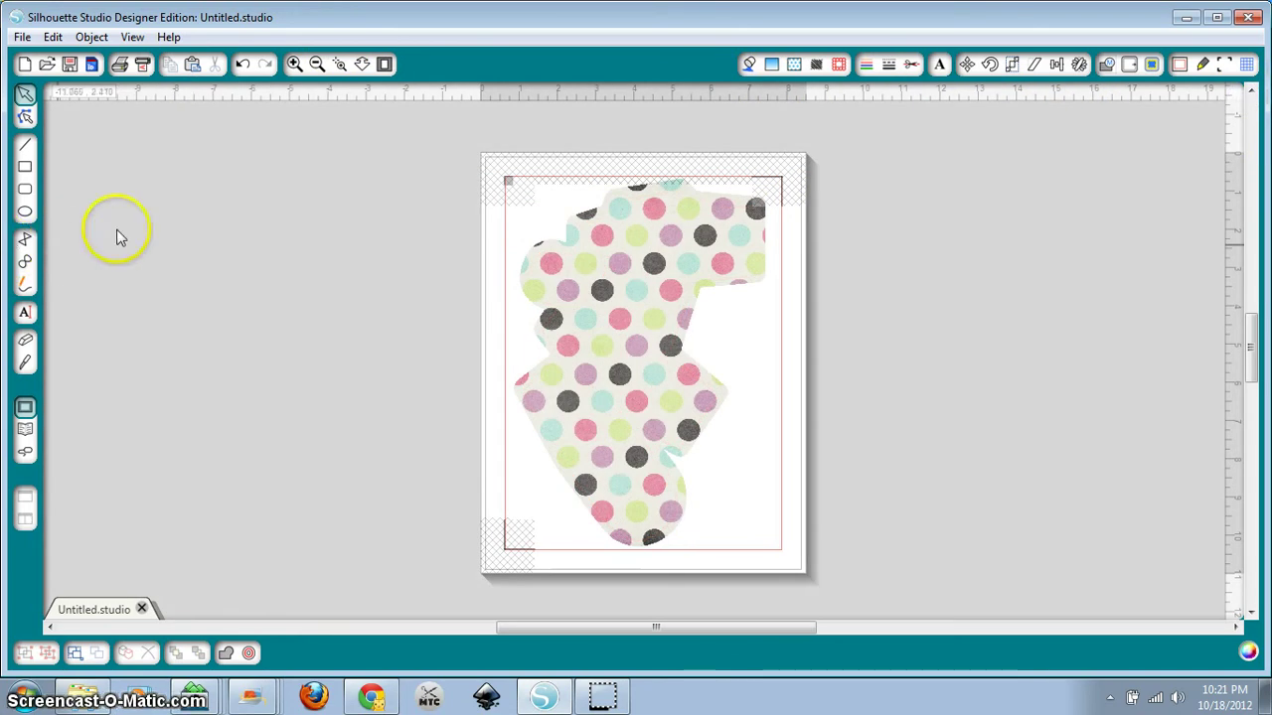
{"action": "left_click", "coordinate": [103, 63]}
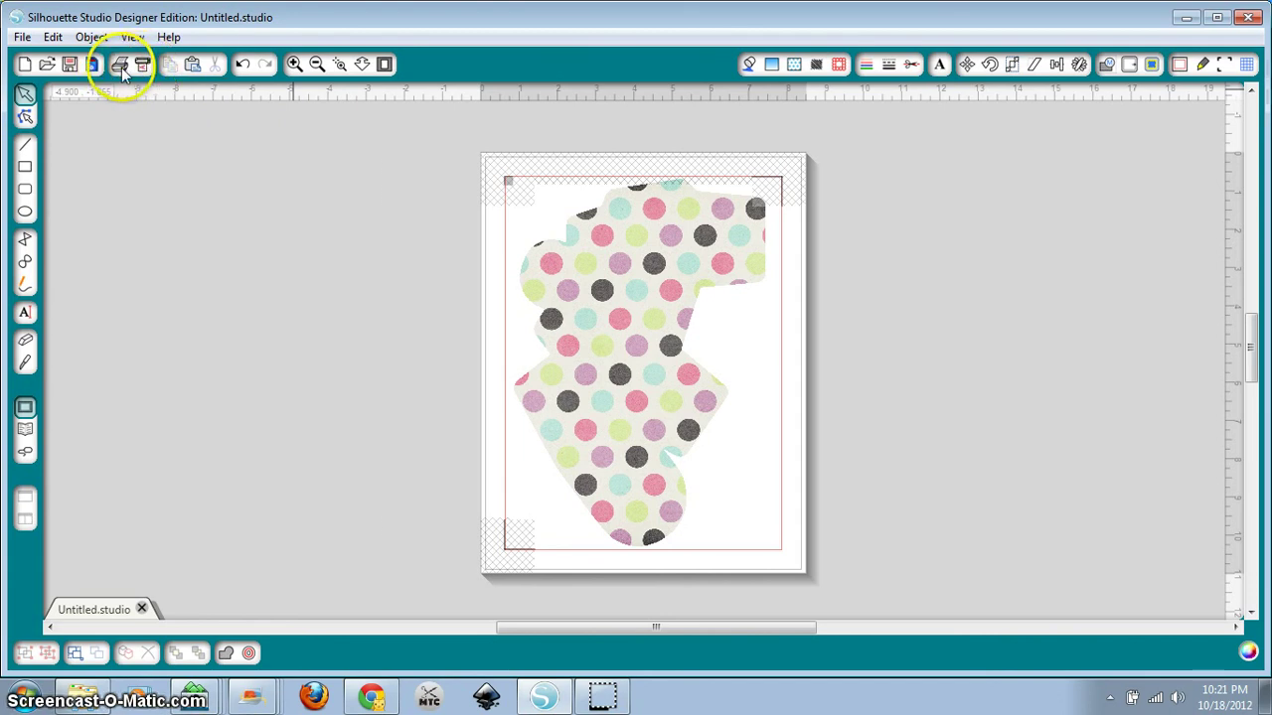
{"action": "left_click", "coordinate": [121, 65]}
{"action": "left_click", "coordinate": [429, 29]}
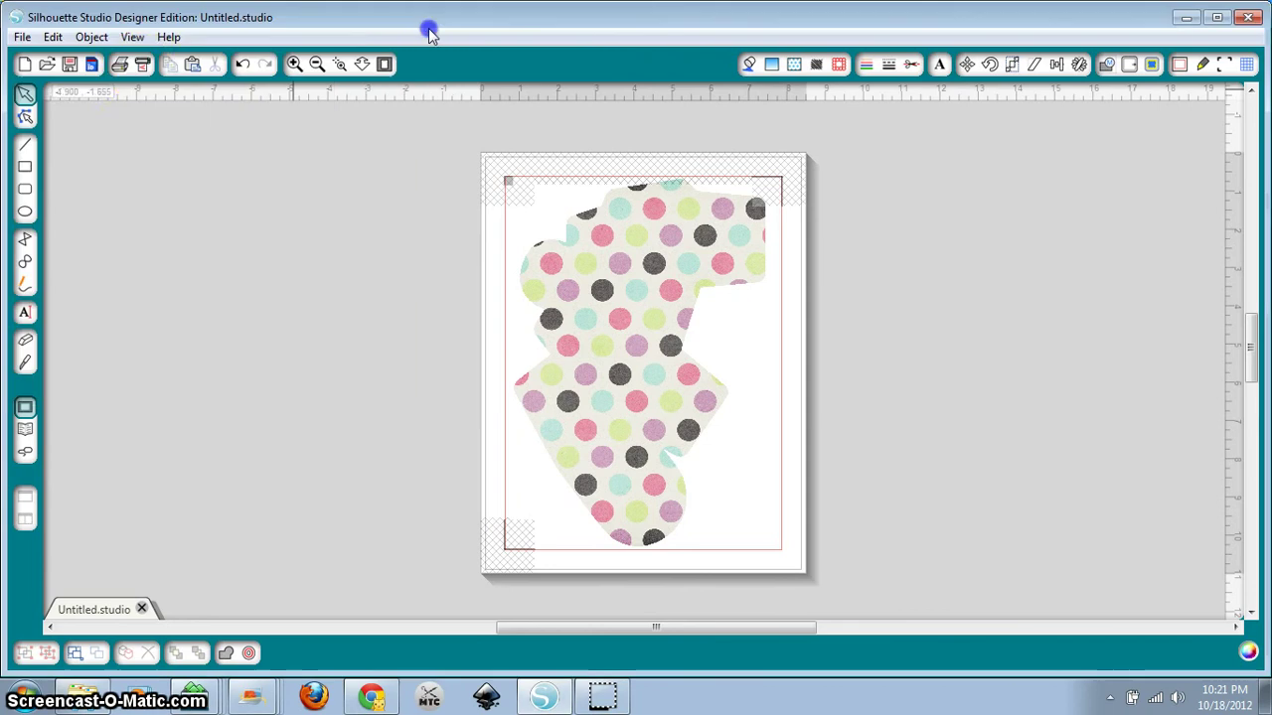
Start sending the design to the Silhouette, bring up the print options from there, and leave them without printing.
{"action": "left_click", "coordinate": [141, 64]}
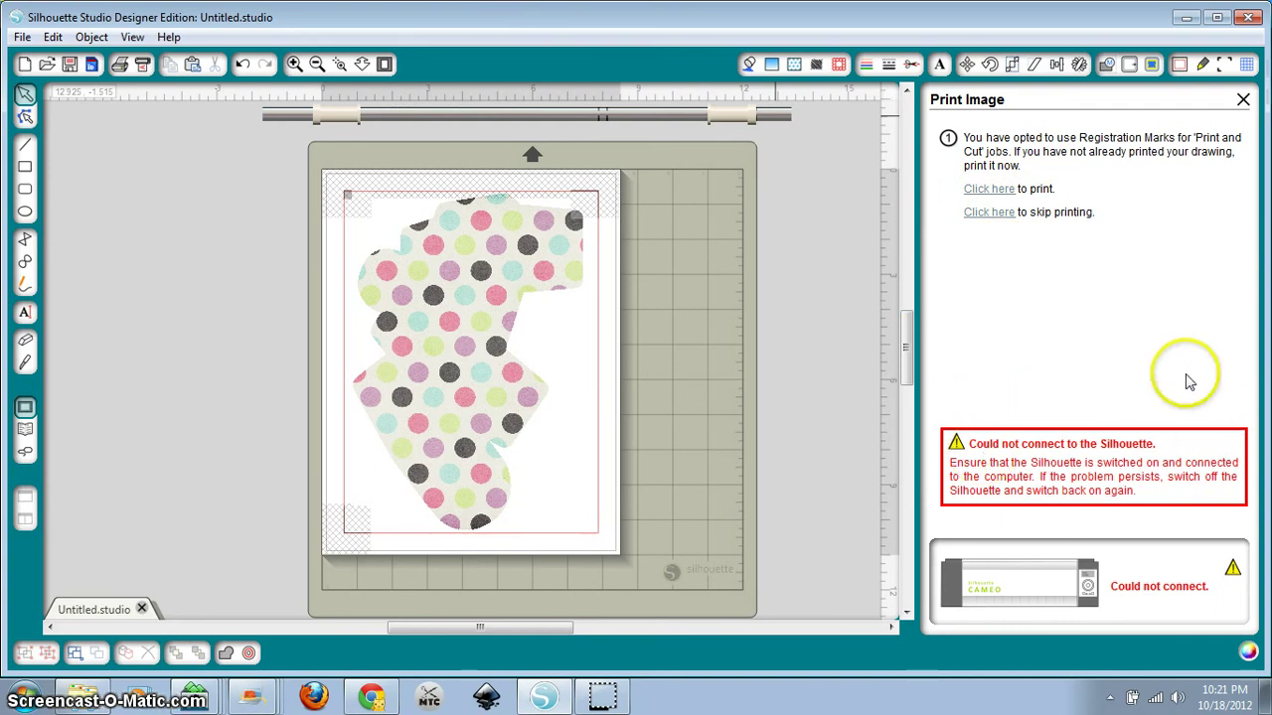
{"action": "left_click", "coordinate": [991, 190]}
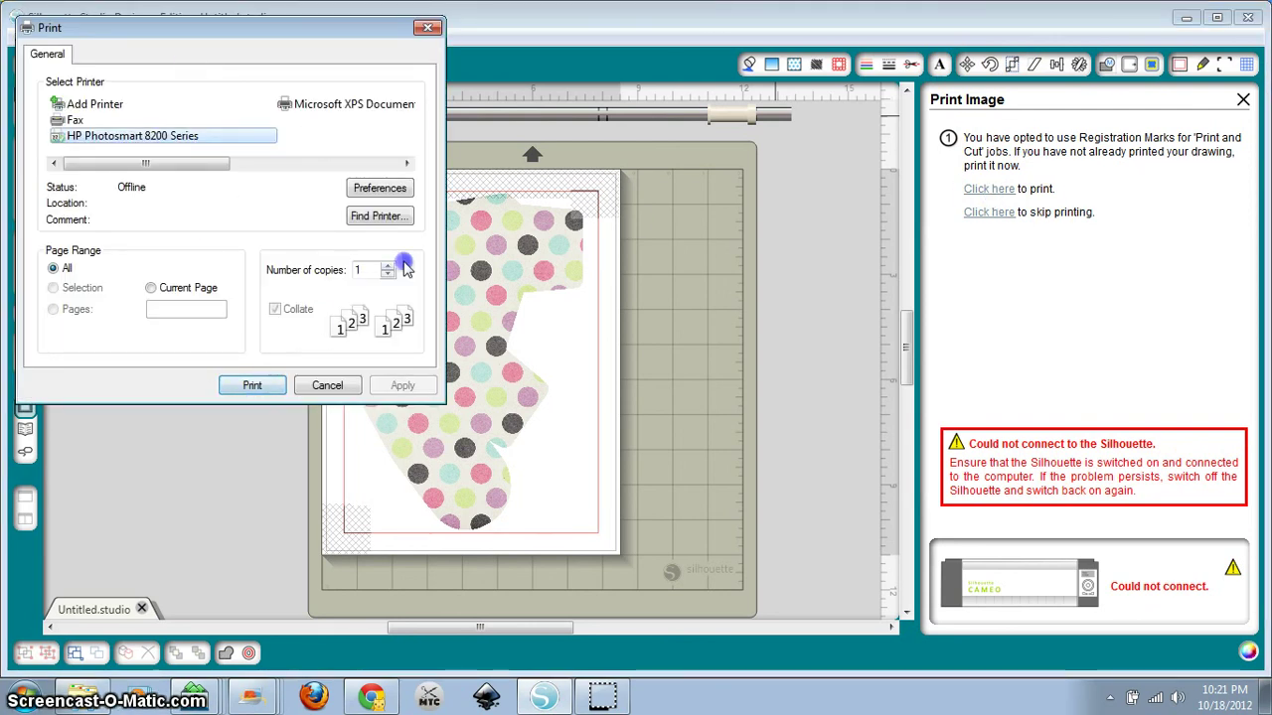
{"action": "left_click", "coordinate": [247, 387]}
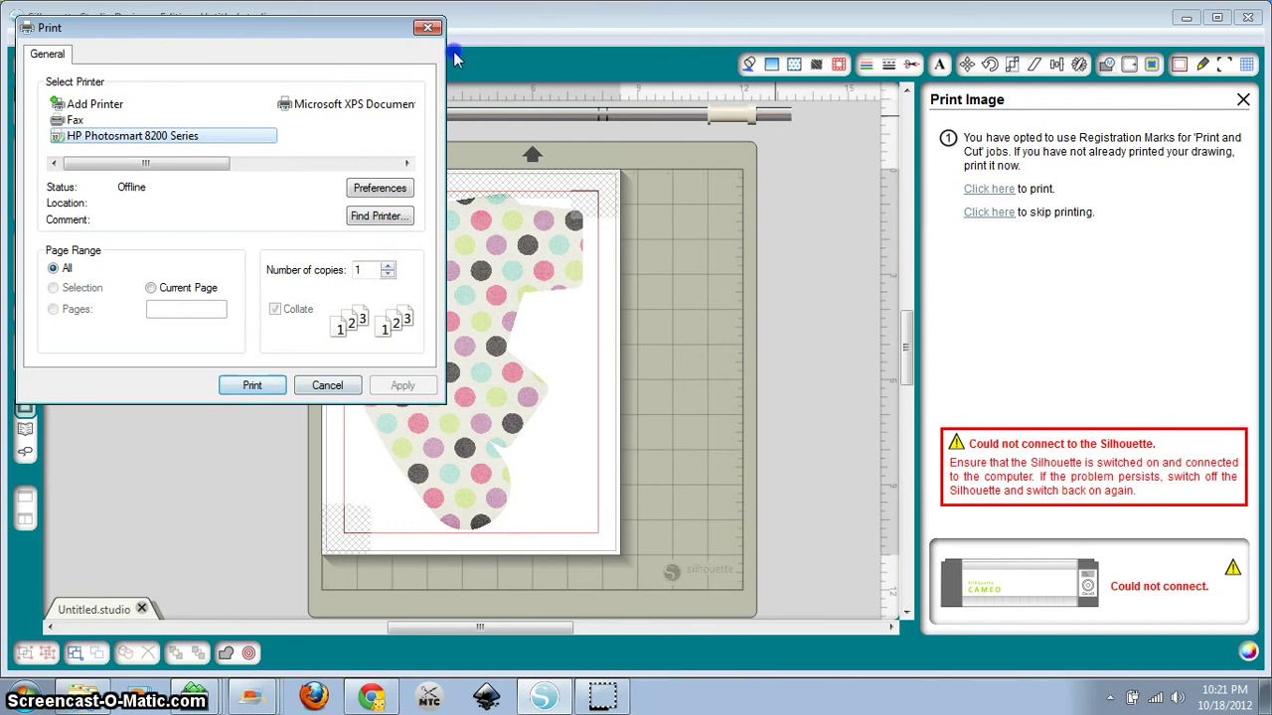
{"action": "left_click", "coordinate": [329, 386]}
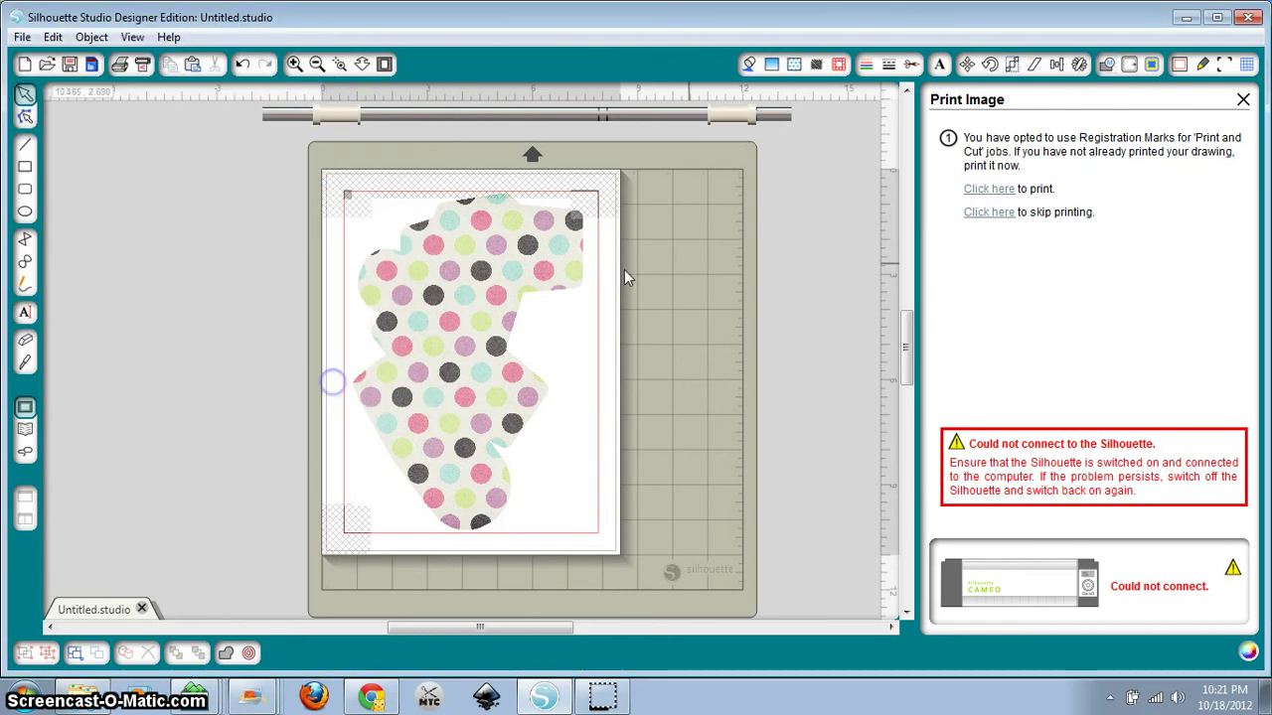
Skip printing, continue past the mat-loading instructions, try automatic registration mark detection, and skip the detection to reach the cut settings.
{"action": "left_click", "coordinate": [991, 214]}
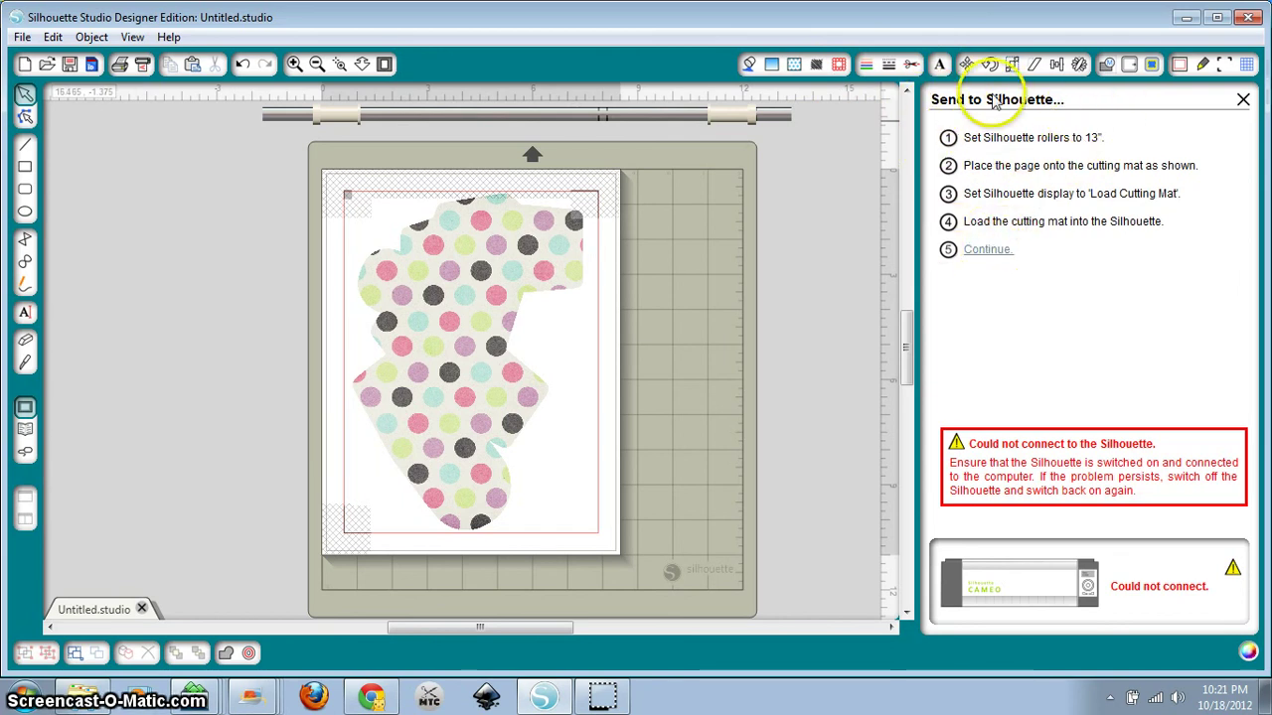
{"action": "left_click", "coordinate": [985, 253]}
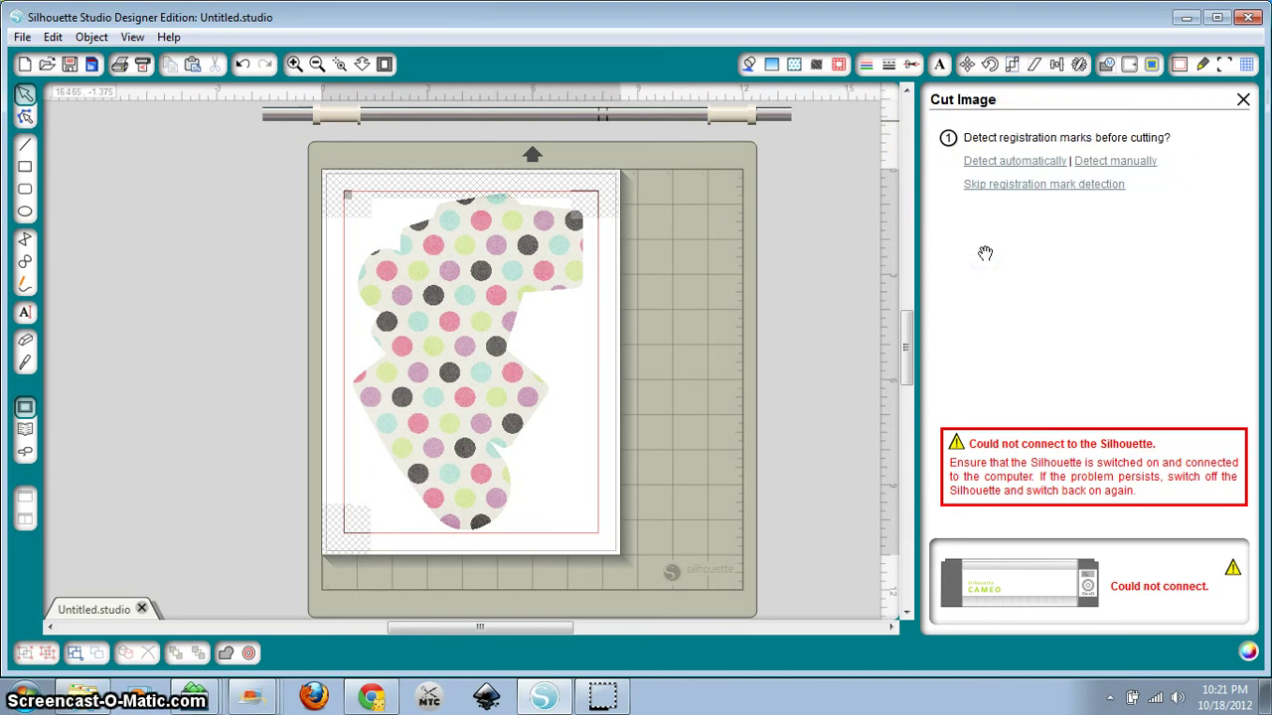
{"action": "left_click", "coordinate": [1019, 164]}
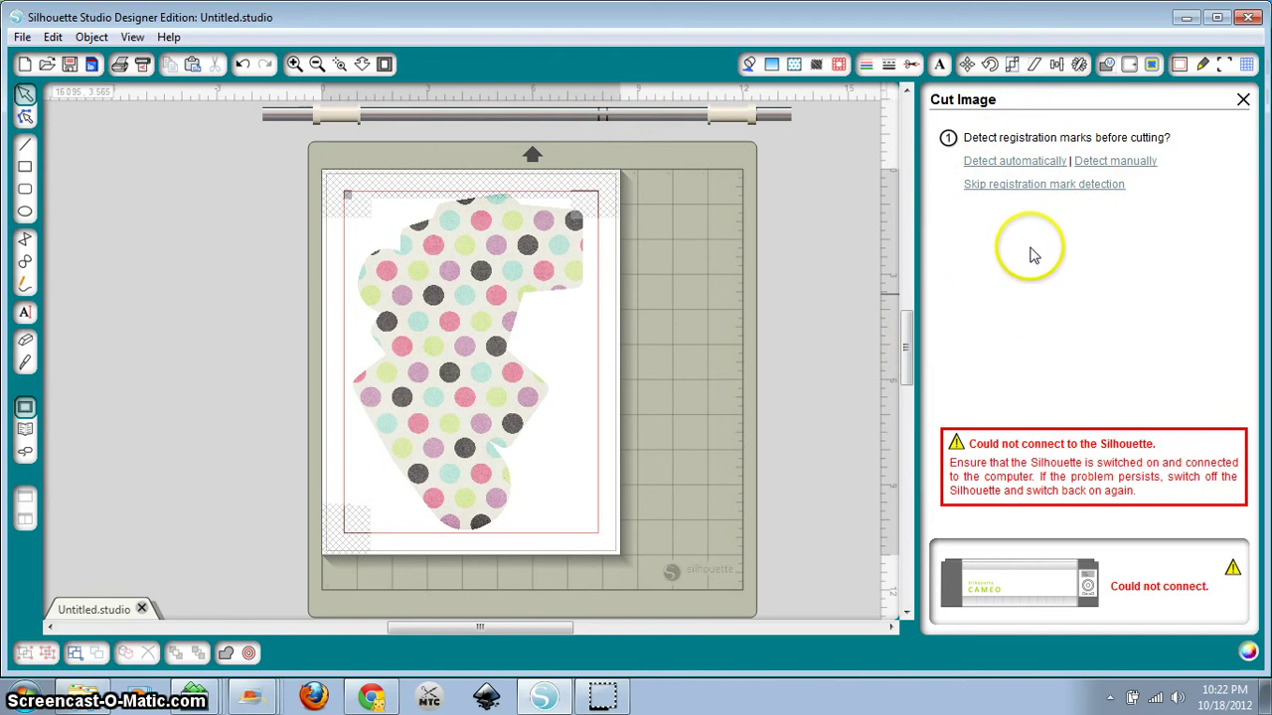
{"action": "left_click", "coordinate": [1041, 188]}
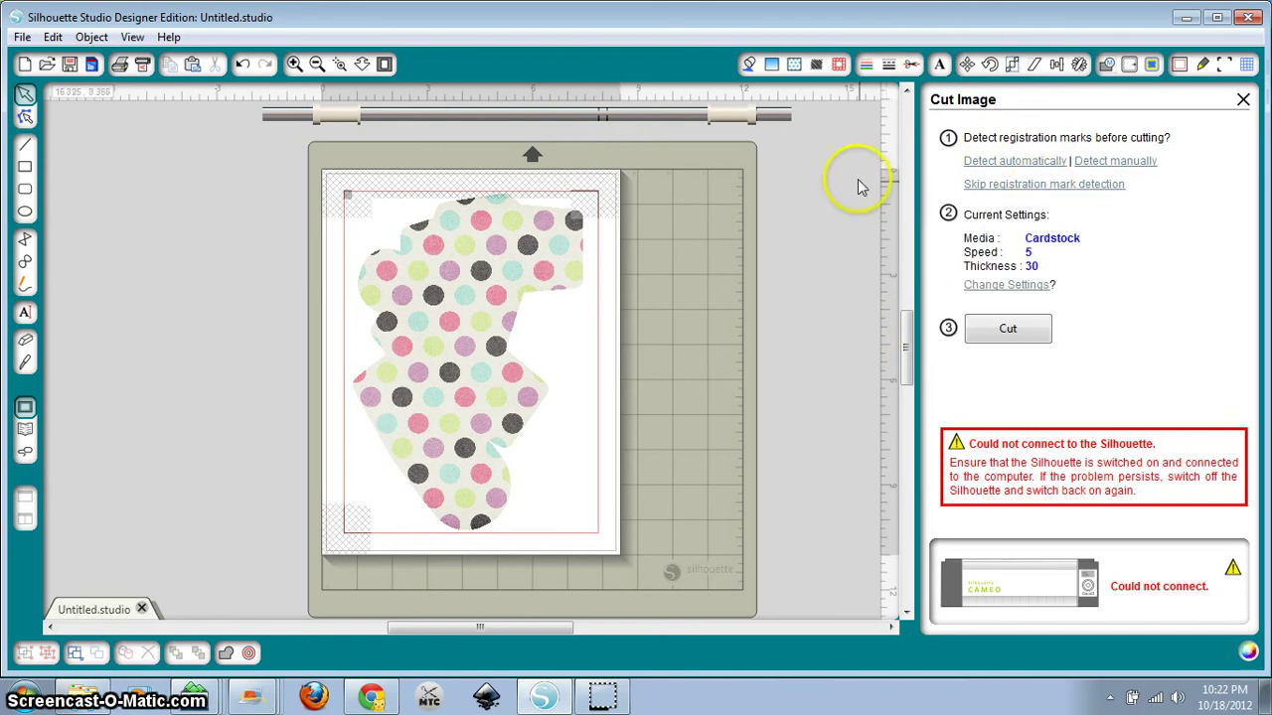